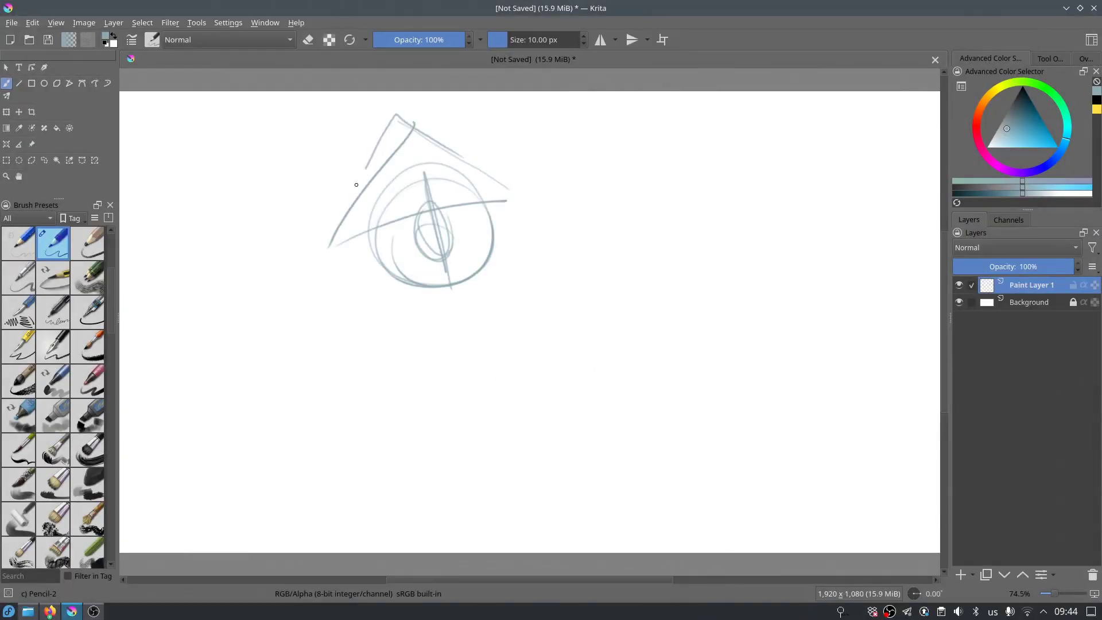
- Sketch the pirate's head, hat, curly hair, neck and body in light blue
{"action": "left_click_drag", "start_coordinate": [310, 249], "coordinate": [516, 192]}
{"action": "left_click_drag", "start_coordinate": [345, 270], "coordinate": [491, 213]}
{"action": "left_click_drag", "start_coordinate": [437, 284], "coordinate": [511, 230]}
{"action": "mouse_move", "coordinate": [373, 259]}
{"action": "left_mouse_down"}
{"action": "mouse_move", "coordinate": [320, 318]}
{"action": "mouse_move", "coordinate": [396, 310]}
{"action": "mouse_move", "coordinate": [382, 422]}
{"action": "mouse_move", "coordinate": [531, 359]}
{"action": "left_mouse_up"}
{"action": "left_click_drag", "start_coordinate": [421, 344], "coordinate": [508, 321]}
{"action": "left_click_drag", "start_coordinate": [528, 349], "coordinate": [533, 385]}
{"action": "mouse_move", "coordinate": [465, 391]}
{"action": "left_mouse_down"}
{"action": "mouse_move", "coordinate": [396, 401]}
{"action": "mouse_move", "coordinate": [450, 485]}
{"action": "left_mouse_up"}
- Sketch the extended leg, outstretched arm, shoulder and both legs
{"action": "left_click_drag", "start_coordinate": [549, 372], "coordinate": [653, 396]}
{"action": "left_click_drag", "start_coordinate": [506, 239], "coordinate": [630, 198]}
{"action": "left_click_drag", "start_coordinate": [537, 274], "coordinate": [642, 246]}
{"action": "left_click_drag", "start_coordinate": [648, 379], "coordinate": [650, 392]}
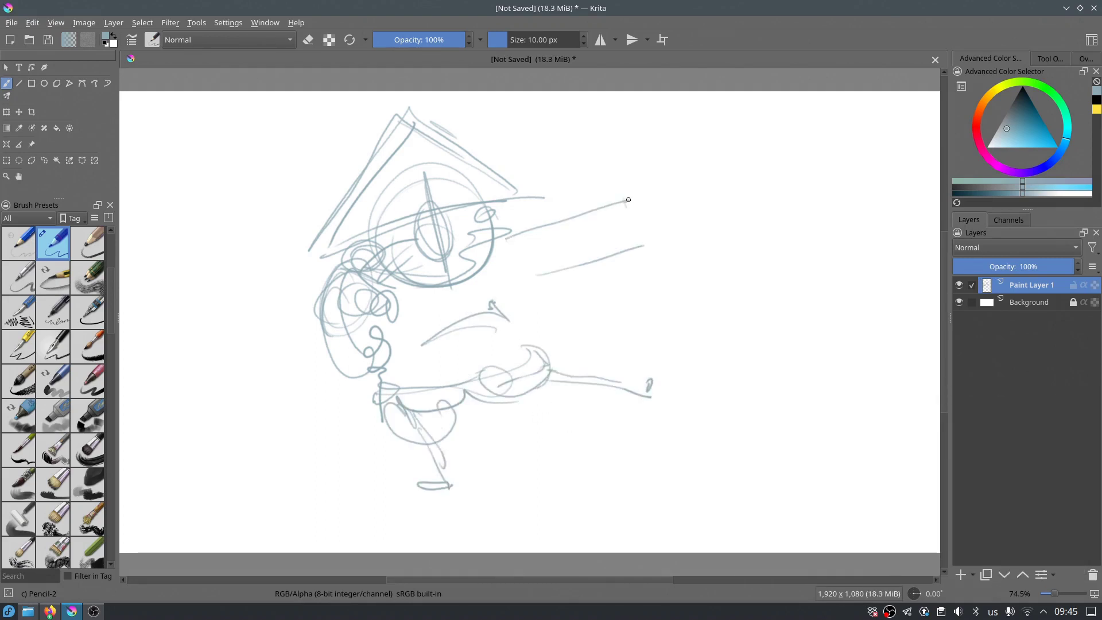
{"action": "left_click_drag", "start_coordinate": [625, 198], "coordinate": [614, 253]}
{"action": "left_click_drag", "start_coordinate": [617, 166], "coordinate": [668, 198]}
{"action": "mouse_move", "coordinate": [525, 213]}
{"action": "left_mouse_down"}
{"action": "mouse_move", "coordinate": [519, 307]}
{"action": "mouse_move", "coordinate": [543, 269]}
{"action": "left_mouse_up"}
{"action": "mouse_move", "coordinate": [359, 362]}
{"action": "left_mouse_down"}
{"action": "mouse_move", "coordinate": [367, 456]}
{"action": "mouse_move", "coordinate": [321, 487]}
{"action": "left_mouse_up"}
- Add Paint Layer 2 above the sketch, reset to black and ink the first eye
{"action": "key", "text": "Insert"}
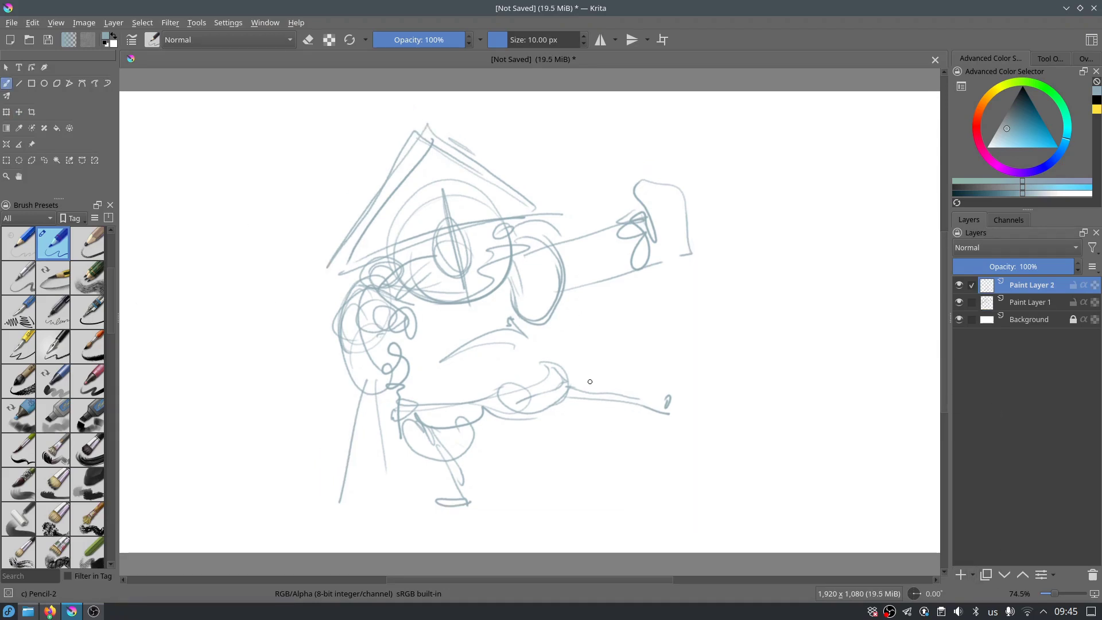
{"action": "key", "text": "d"}
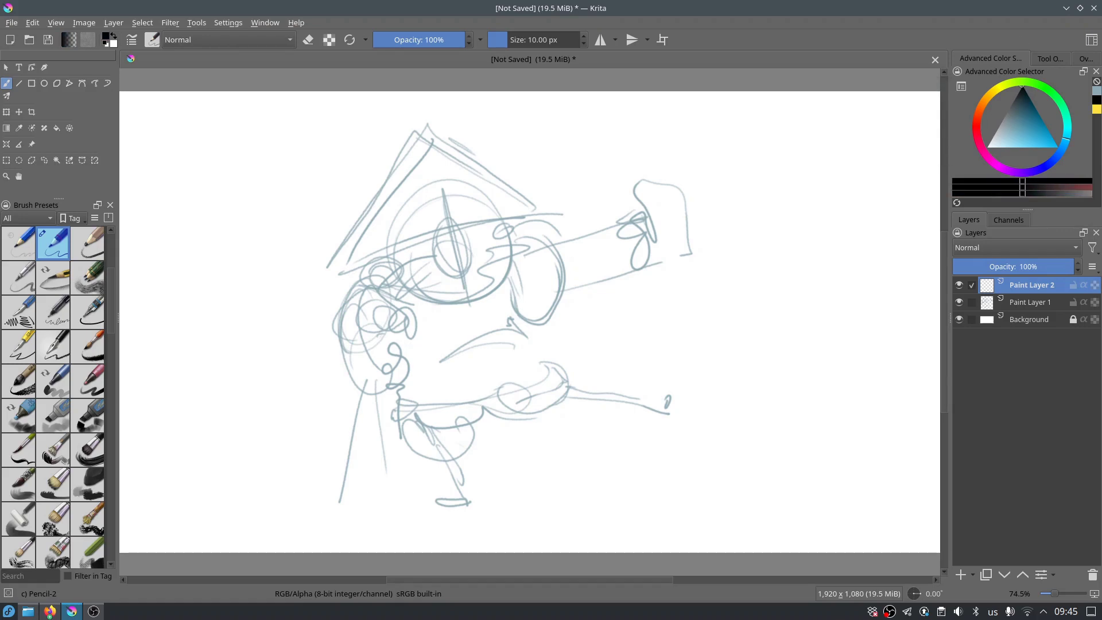
{"action": "mouse_move", "coordinate": [436, 251]}
{"action": "left_mouse_down"}
{"action": "mouse_move", "coordinate": [468, 228]}
{"action": "mouse_move", "coordinate": [478, 264]}
{"action": "mouse_move", "coordinate": [477, 254]}
{"action": "left_mouse_up"}
- Redo the eye, inking the eyelids, brow line and left eye outline
{"action": "key", "text": "ctrl+z"}
{"action": "key", "text": "ctrl+z"}
{"action": "key", "text": "ctrl+z"}
{"action": "key", "text": "ctrl+z"}
{"action": "left_click_drag", "start_coordinate": [393, 248], "coordinate": [428, 237]}
{"action": "mouse_move", "coordinate": [462, 227]}
{"action": "left_mouse_down"}
{"action": "mouse_move", "coordinate": [473, 207]}
{"action": "mouse_move", "coordinate": [498, 226]}
{"action": "left_mouse_up"}
{"action": "left_click_drag", "start_coordinate": [457, 220], "coordinate": [380, 260]}
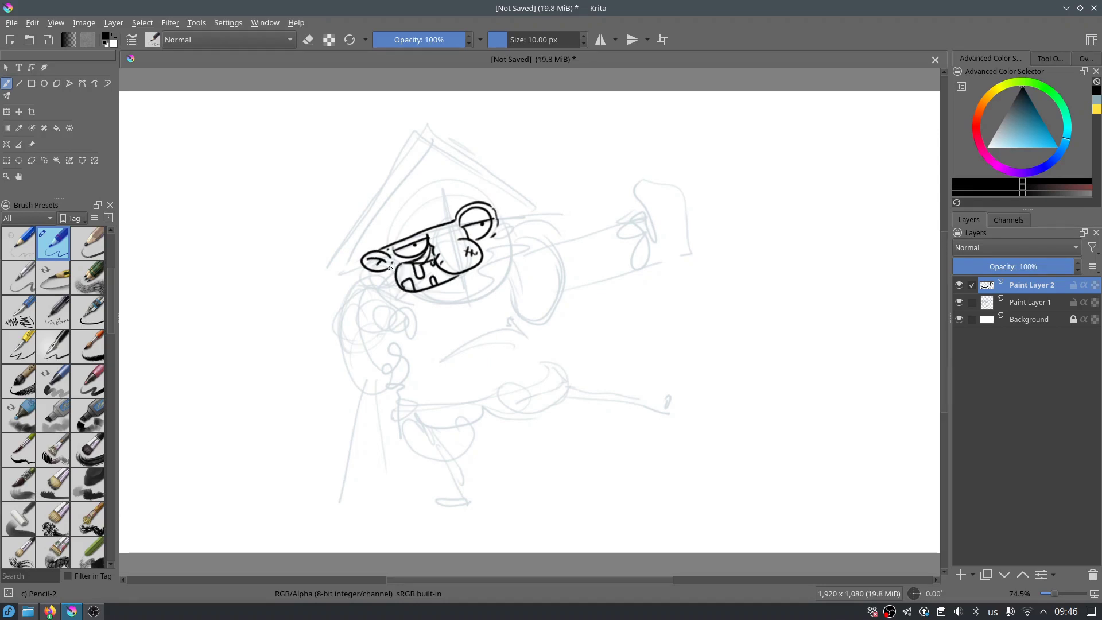
- Ink the hat outline, left cheek line and cane below the hand
{"action": "mouse_move", "coordinate": [345, 276]}
{"action": "left_mouse_down"}
{"action": "mouse_move", "coordinate": [402, 151]}
{"action": "mouse_move", "coordinate": [534, 189]}
{"action": "mouse_move", "coordinate": [511, 217]}
{"action": "left_mouse_up"}
{"action": "left_click_drag", "start_coordinate": [381, 175], "coordinate": [332, 200]}
{"action": "key", "text": "ctrl+z"}
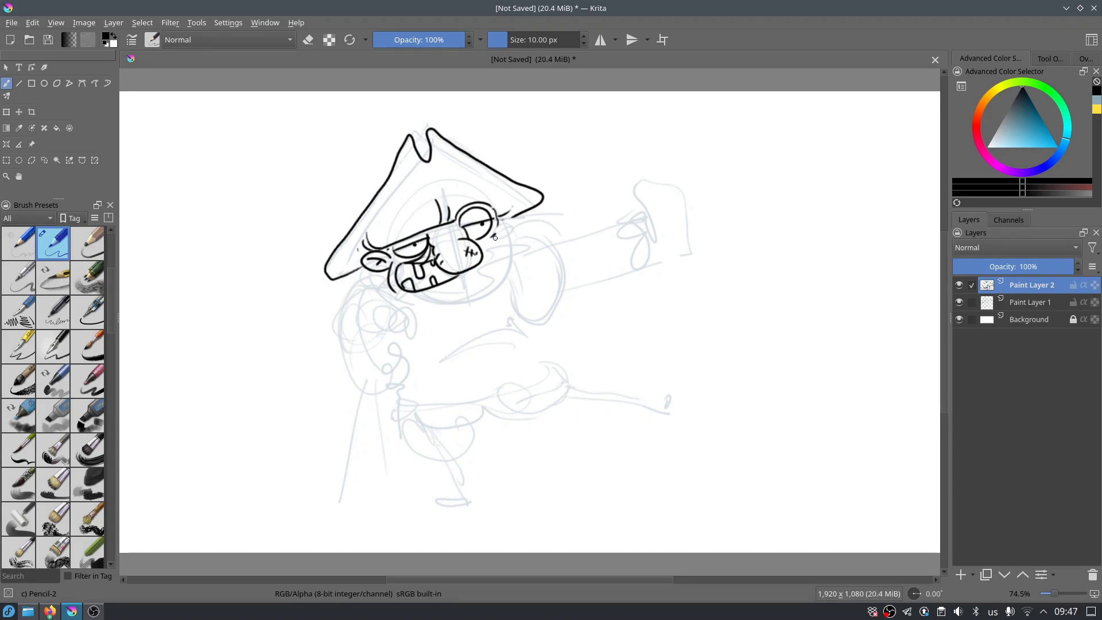
{"action": "mouse_move", "coordinate": [355, 285]}
{"action": "left_mouse_down"}
{"action": "mouse_move", "coordinate": [348, 363]}
{"action": "mouse_move", "coordinate": [375, 367]}
{"action": "left_mouse_up"}
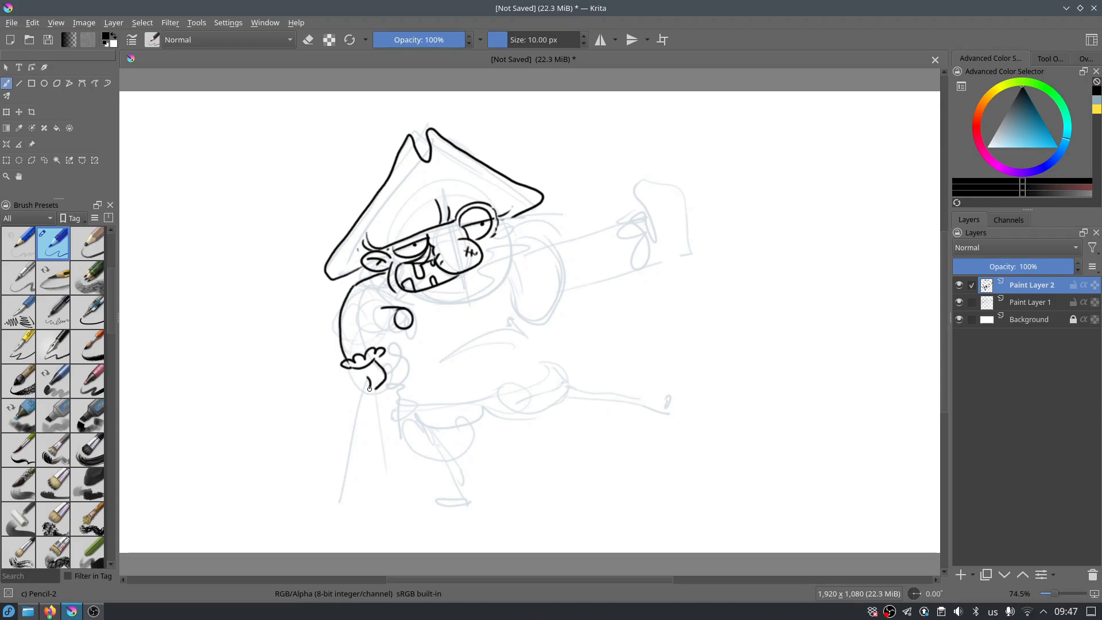
{"action": "mouse_move", "coordinate": [351, 392]}
{"action": "left_mouse_down"}
{"action": "mouse_move", "coordinate": [333, 501]}
{"action": "mouse_move", "coordinate": [370, 388]}
{"action": "left_mouse_up"}
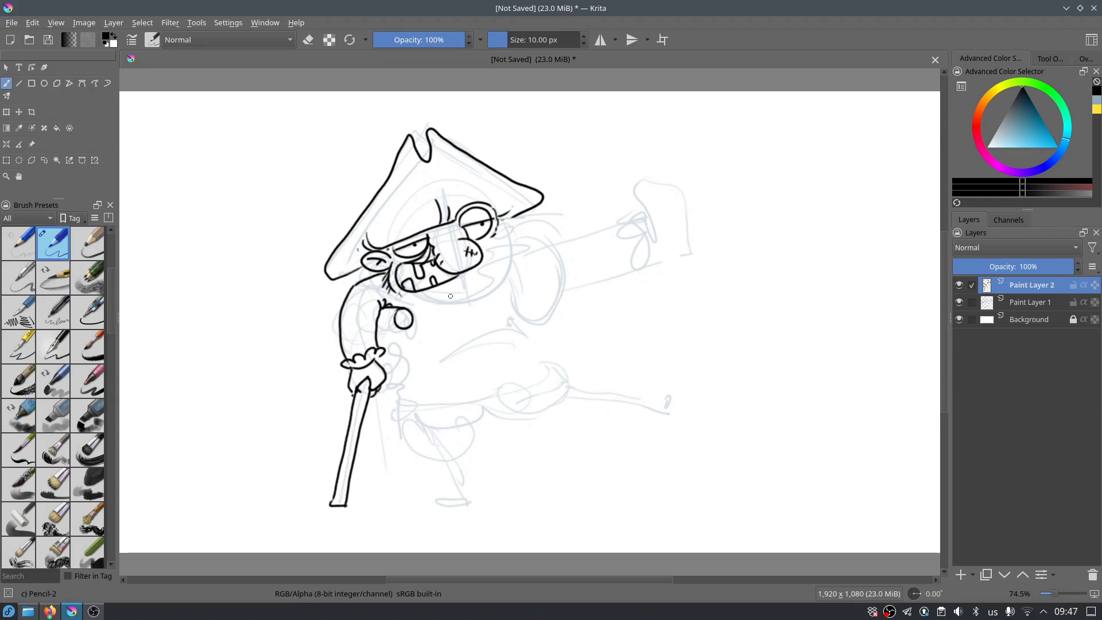
- Ink the beard, belly bottom, and belt with its buckle
{"action": "mouse_move", "coordinate": [412, 294]}
{"action": "left_mouse_down"}
{"action": "mouse_move", "coordinate": [462, 294]}
{"action": "mouse_move", "coordinate": [489, 269]}
{"action": "left_mouse_up"}
{"action": "mouse_move", "coordinate": [399, 331]}
{"action": "left_mouse_down"}
{"action": "mouse_move", "coordinate": [382, 331]}
{"action": "mouse_move", "coordinate": [494, 301]}
{"action": "left_mouse_up"}
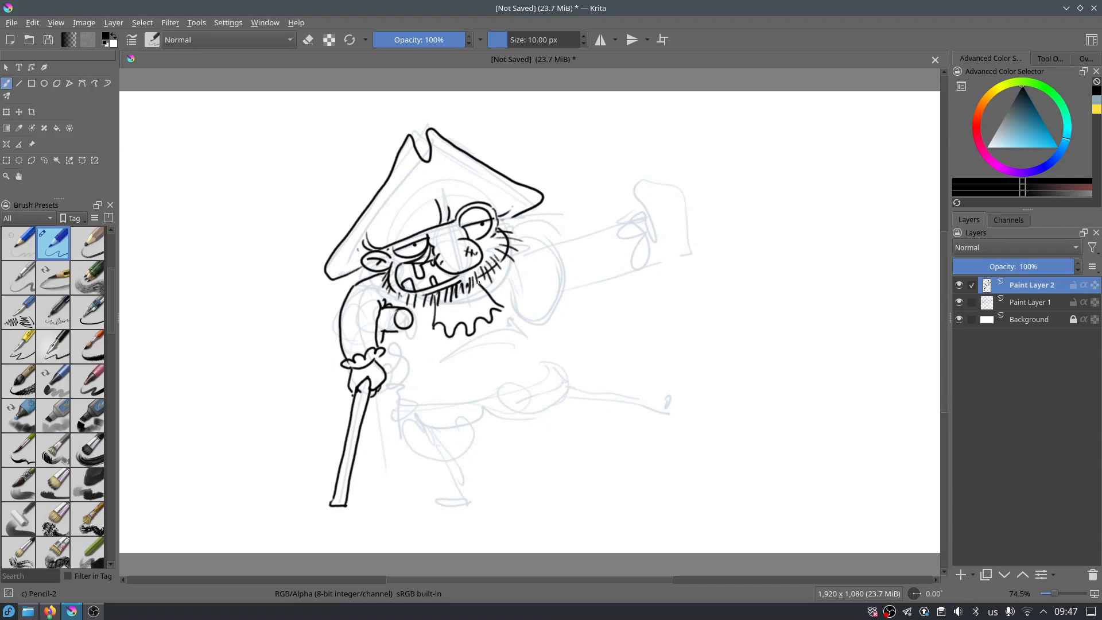
{"action": "left_click_drag", "start_coordinate": [404, 384], "coordinate": [522, 331]}
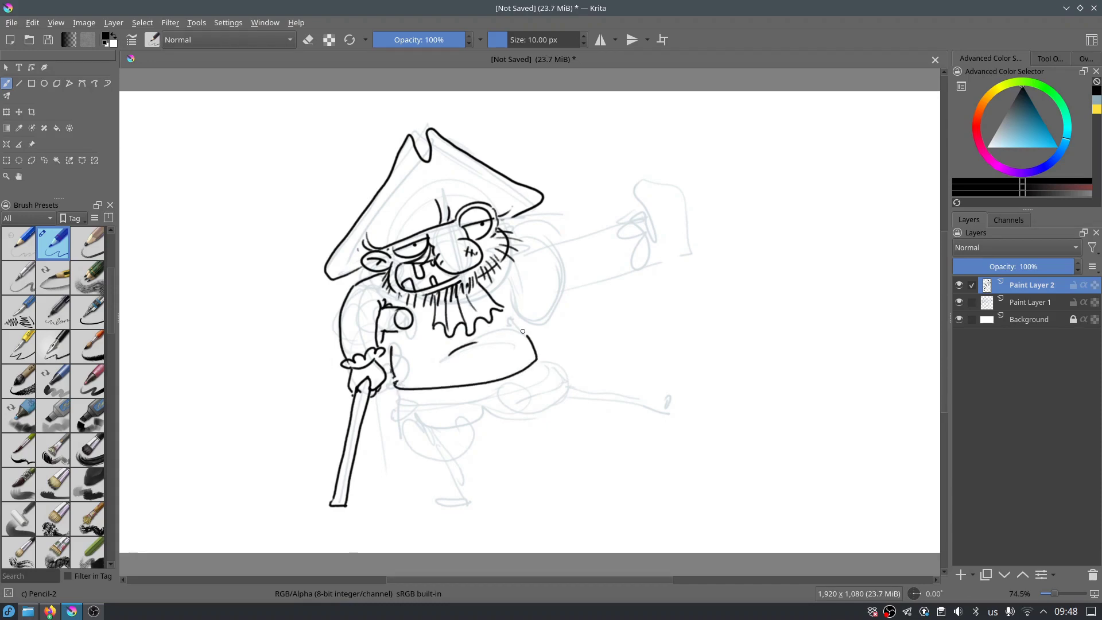
{"action": "mouse_move", "coordinate": [399, 402]}
{"action": "left_mouse_down"}
{"action": "mouse_move", "coordinate": [500, 402]}
{"action": "mouse_move", "coordinate": [497, 386]}
{"action": "mouse_move", "coordinate": [501, 396]}
{"action": "left_mouse_up"}
{"action": "key", "text": "e"}
{"action": "key", "text": "e"}
{"action": "left_click_drag", "start_coordinate": [506, 395], "coordinate": [544, 373]}
- Ink the bottom outline of the pants and the sword hilt beside the belly
{"action": "left_click_drag", "start_coordinate": [397, 427], "coordinate": [488, 422]}
{"action": "left_click_drag", "start_coordinate": [489, 418], "coordinate": [561, 380]}
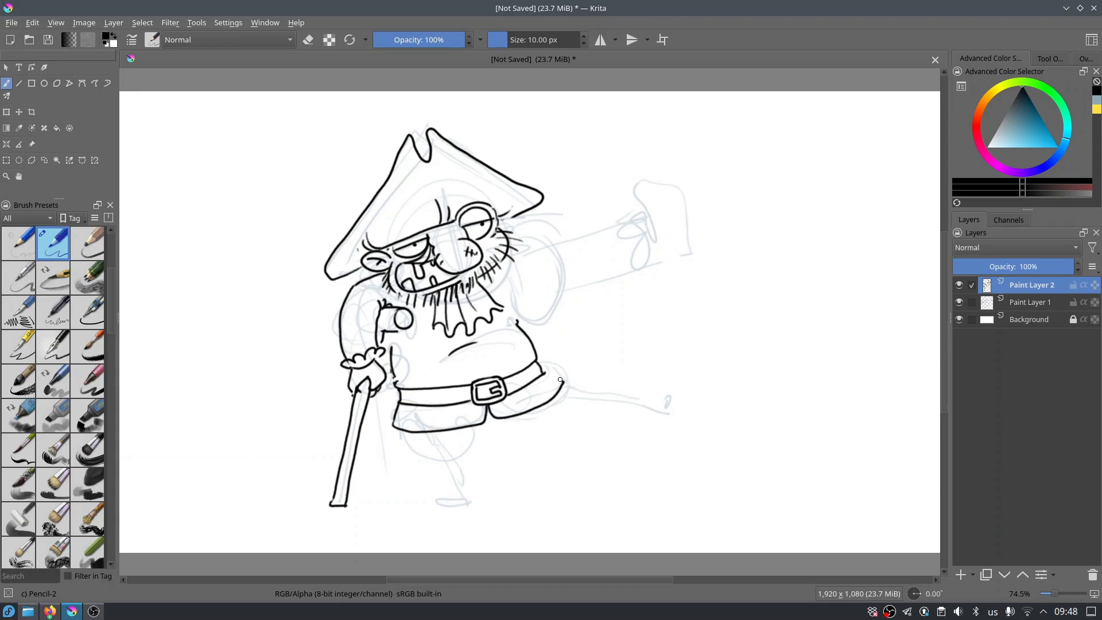
{"action": "left_click_drag", "start_coordinate": [542, 344], "coordinate": [544, 370]}
{"action": "left_click_drag", "start_coordinate": [546, 358], "coordinate": [564, 335]}
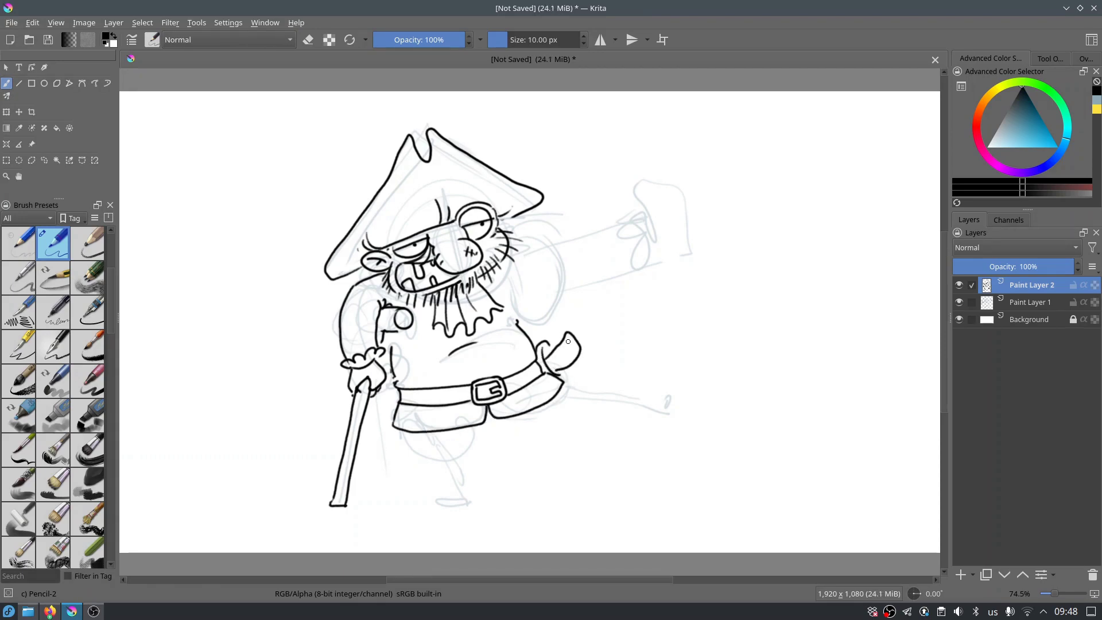
- Ink the thigh, knee cuff, peg leg and right leg
{"action": "left_click_drag", "start_coordinate": [407, 430], "coordinate": [471, 427]}
{"action": "left_click_drag", "start_coordinate": [435, 460], "coordinate": [466, 456]}
{"action": "left_click_drag", "start_coordinate": [451, 463], "coordinate": [474, 498]}
{"action": "left_click_drag", "start_coordinate": [511, 418], "coordinate": [564, 420]}
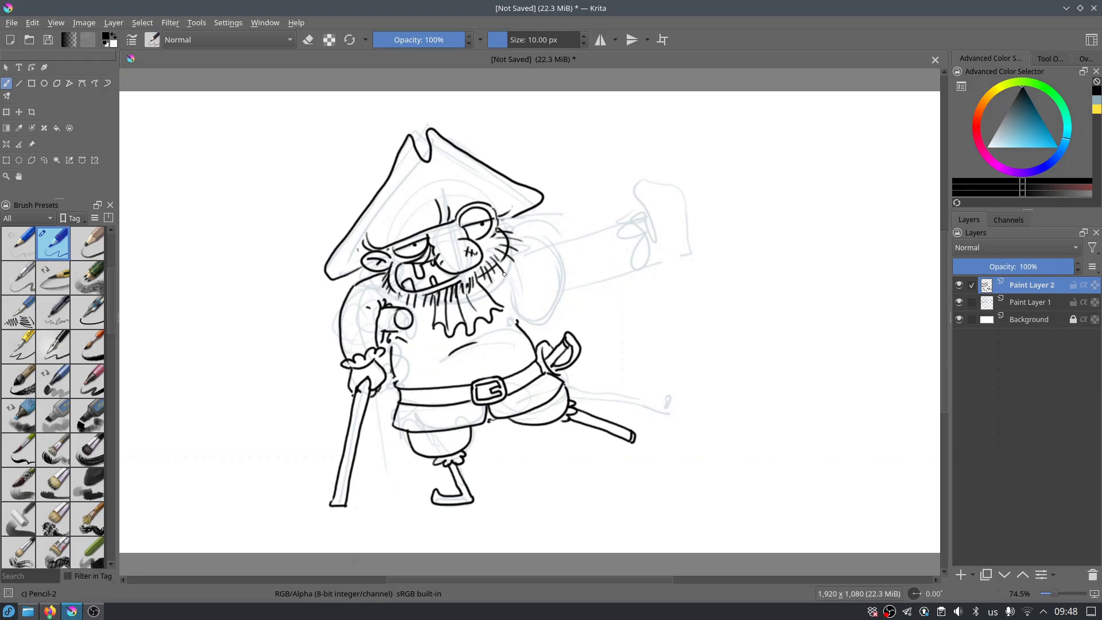
- Ink the outline of the outstretched arm with a small detail stroke
{"action": "left_click_drag", "start_coordinate": [547, 322], "coordinate": [565, 284]}
{"action": "mouse_move", "coordinate": [513, 235]}
{"action": "left_mouse_down"}
{"action": "mouse_move", "coordinate": [564, 298]}
{"action": "mouse_move", "coordinate": [536, 304]}
{"action": "left_mouse_up"}
{"action": "key", "text": "e"}
{"action": "key", "text": "e"}
{"action": "left_click_drag", "start_coordinate": [535, 262], "coordinate": [627, 267]}
- Ink the lower arm and hand, erasing to clean the hand and bottle neck
{"action": "left_click_drag", "start_coordinate": [610, 222], "coordinate": [618, 261]}
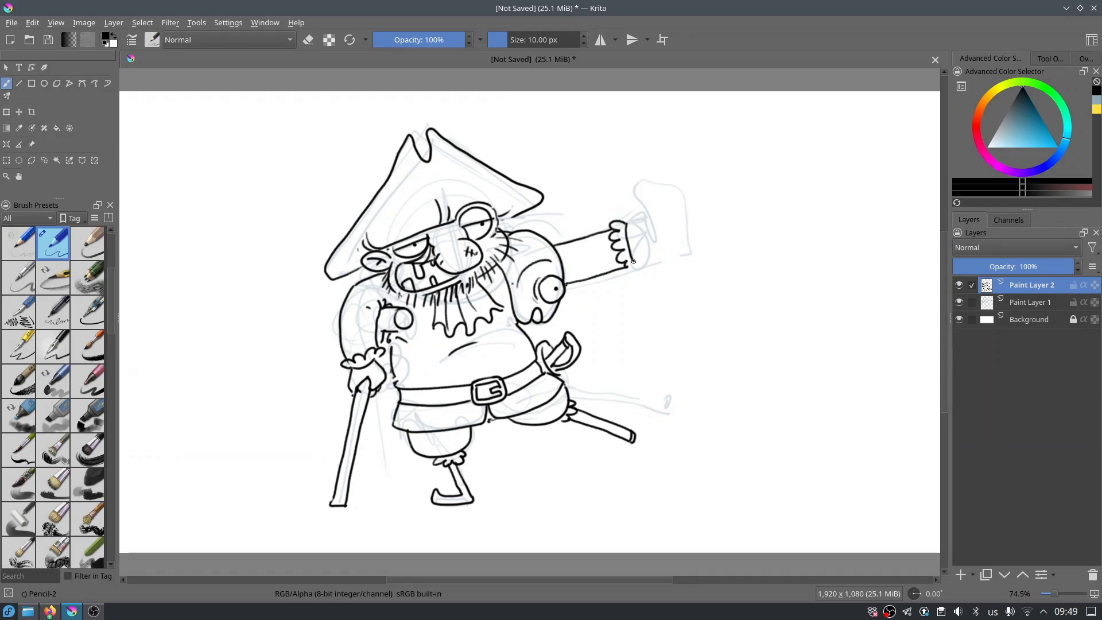
{"action": "key", "text": "ctrl+z"}
{"action": "key", "text": "ctrl+z"}
{"action": "left_click_drag", "start_coordinate": [624, 256], "coordinate": [629, 281]}
{"action": "key", "text": "ctrl+z"}
{"action": "mouse_move", "coordinate": [610, 221]}
{"action": "left_mouse_down"}
{"action": "mouse_move", "coordinate": [631, 278]}
{"action": "mouse_move", "coordinate": [625, 267]}
{"action": "left_mouse_up"}
{"action": "key", "text": "e"}
{"action": "key", "text": "e"}
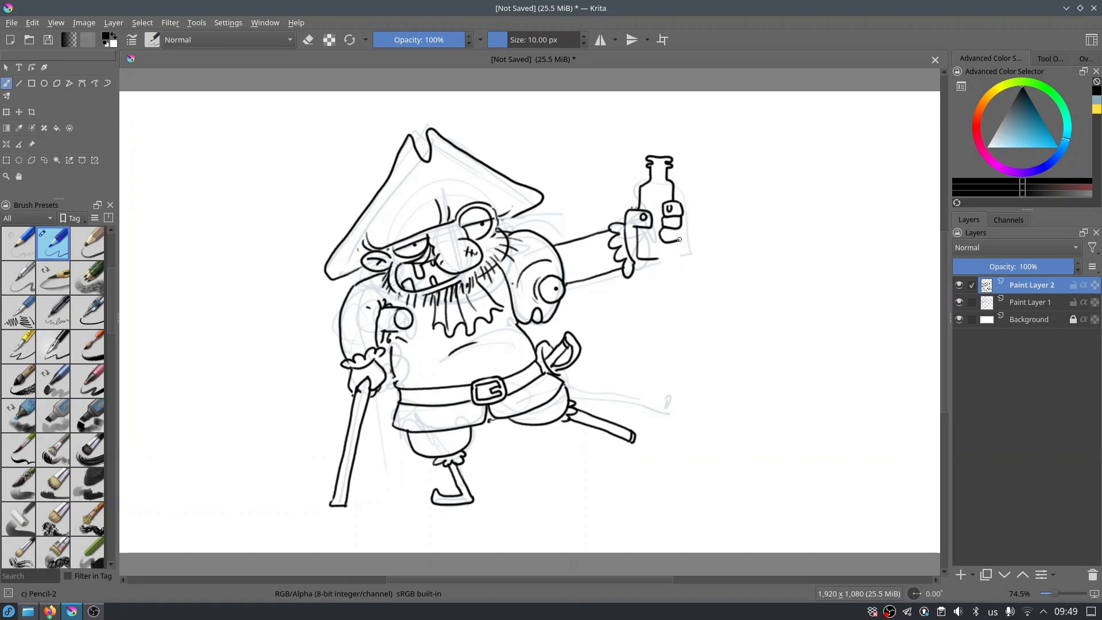
{"action": "key", "text": "e"}
{"action": "left_click_drag", "start_coordinate": [667, 190], "coordinate": [646, 189]}
{"action": "key", "text": "e"}
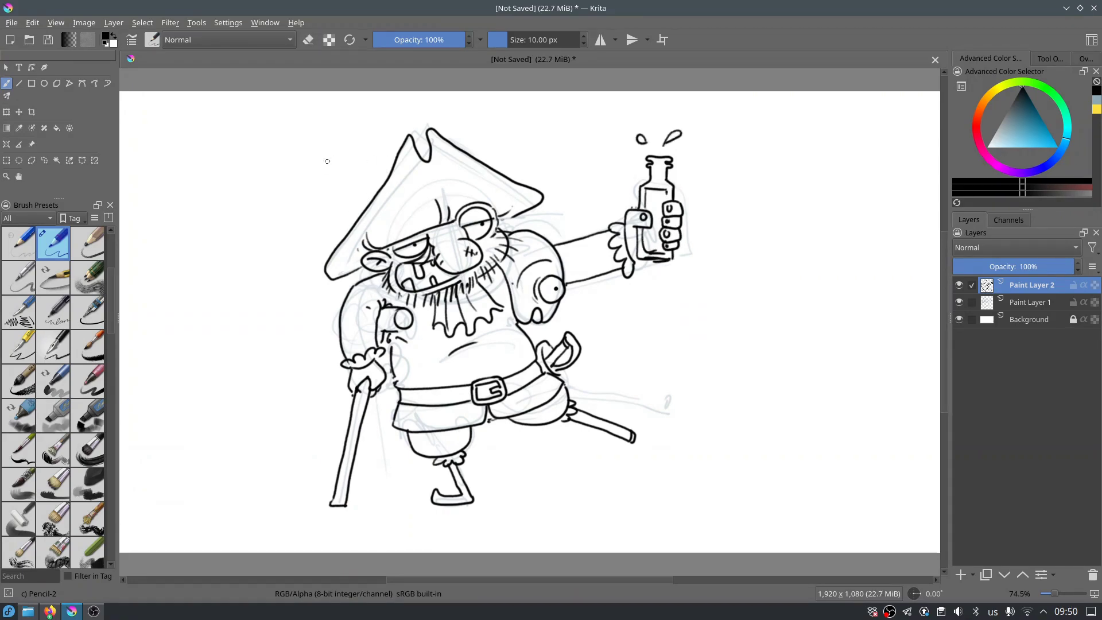
- Ink the parrot's eye, neck and body, then hide the sketch and add Paint Layer 3
{"action": "left_click_drag", "start_coordinate": [352, 168], "coordinate": [342, 154]}
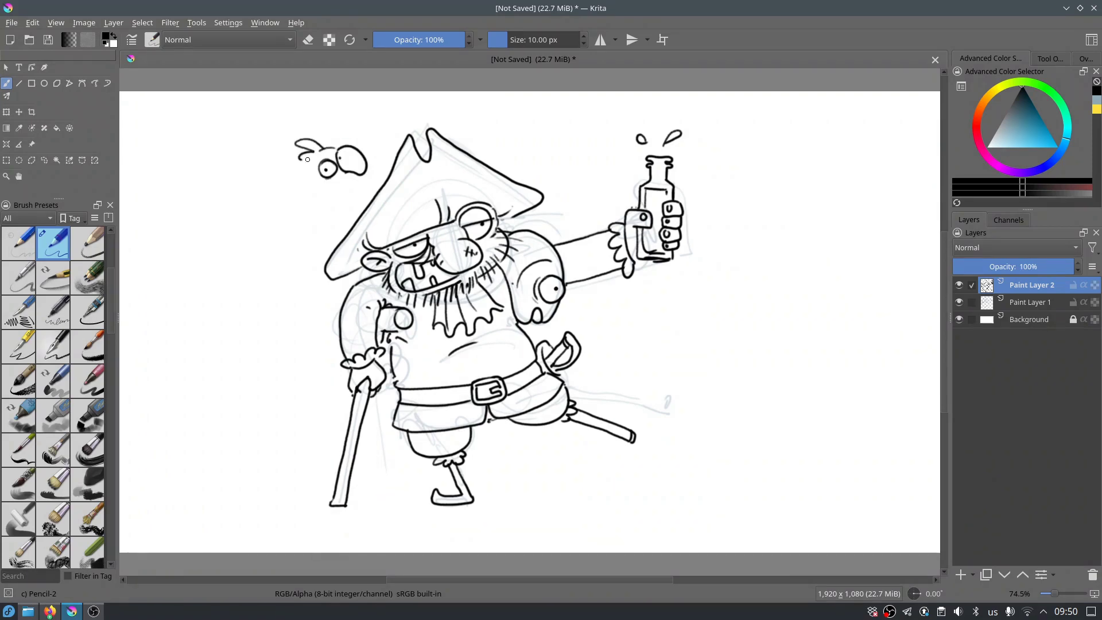
{"action": "left_click_drag", "start_coordinate": [325, 192], "coordinate": [347, 231]}
{"action": "left_click_drag", "start_coordinate": [356, 175], "coordinate": [376, 197]}
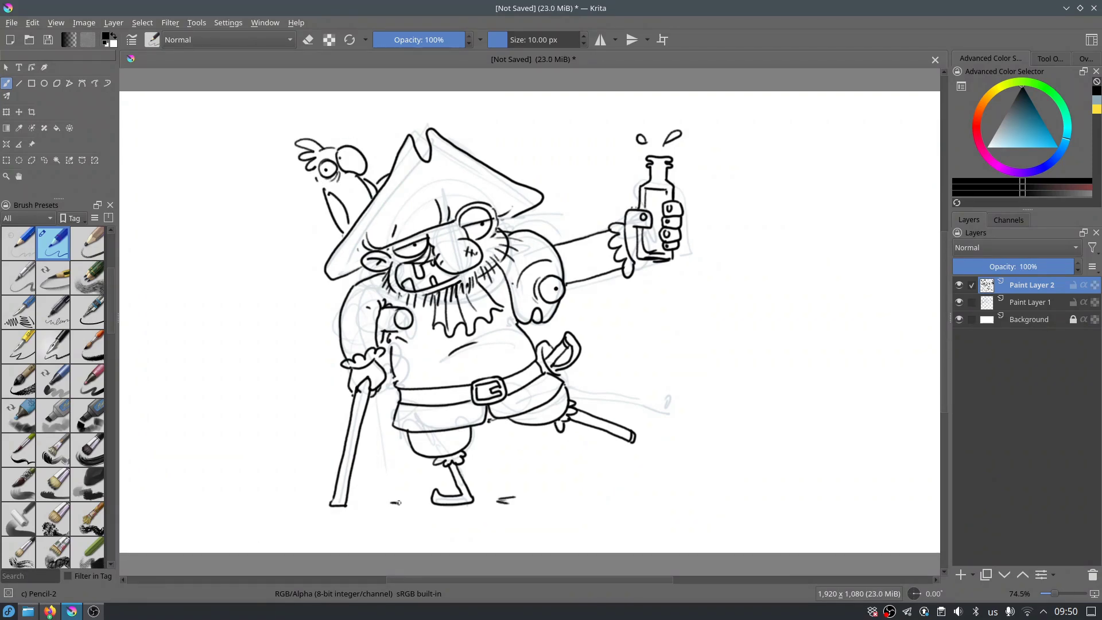
{"action": "left_click", "coordinate": [1028, 302]}
{"action": "key", "text": "Insert"}
- Group the new colour layer and pick orange-brown with a basic round brush
{"action": "left_click", "coordinate": [959, 319]}
{"action": "left_click", "coordinate": [1027, 285]}
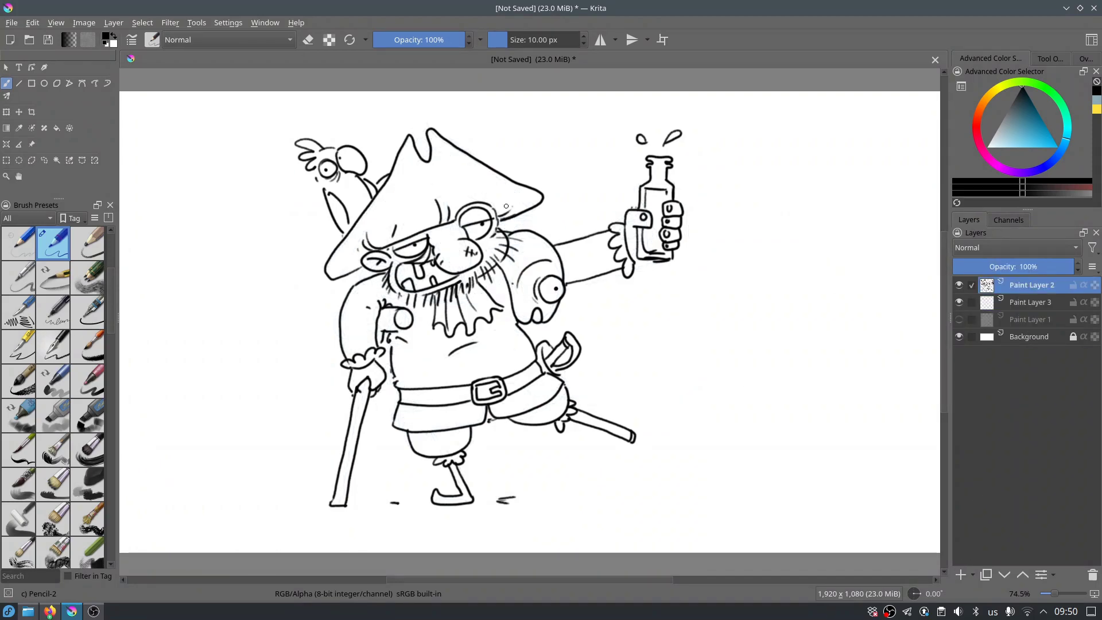
{"action": "key", "text": "ctrl+g"}
{"action": "left_click", "coordinate": [1017, 131]}
{"action": "right_click", "coordinate": [456, 326]}
{"action": "left_click", "coordinate": [436, 226]}
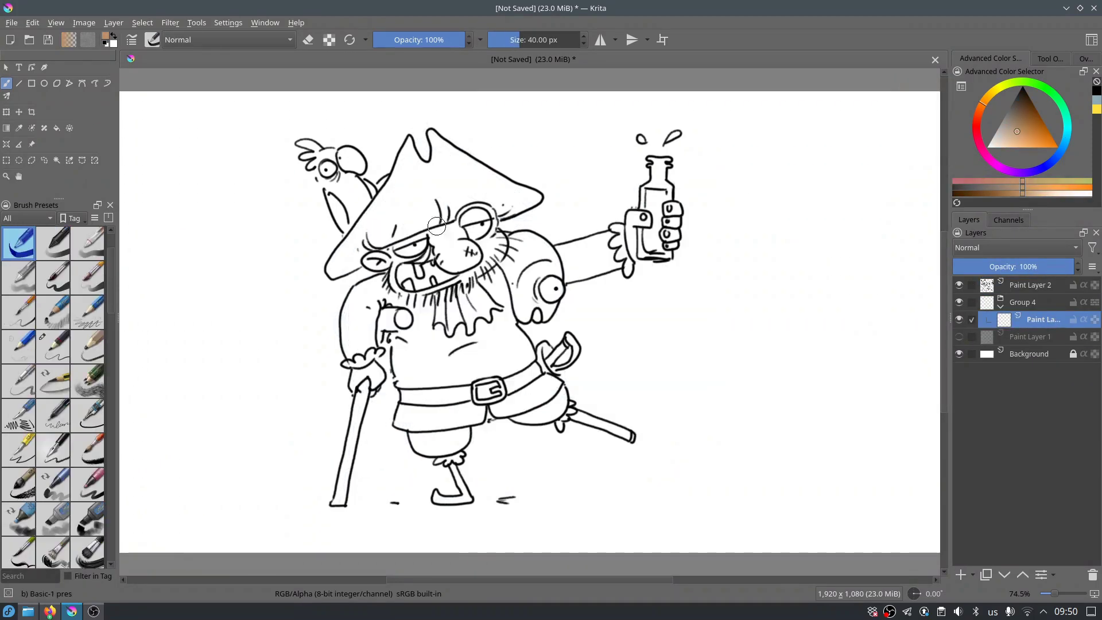
- Paint brown base over the hat, face, beard, sword, crutch and outstretched arm
{"action": "left_click_drag", "start_coordinate": [384, 228], "coordinate": [409, 145]}
{"action": "mouse_move", "coordinate": [390, 191]}
{"action": "left_mouse_down"}
{"action": "mouse_move", "coordinate": [344, 264]}
{"action": "mouse_move", "coordinate": [379, 241]}
{"action": "mouse_move", "coordinate": [402, 281]}
{"action": "mouse_move", "coordinate": [358, 296]}
{"action": "mouse_move", "coordinate": [362, 387]}
{"action": "mouse_move", "coordinate": [376, 292]}
{"action": "mouse_move", "coordinate": [402, 322]}
{"action": "mouse_move", "coordinate": [407, 407]}
{"action": "mouse_move", "coordinate": [431, 450]}
{"action": "mouse_move", "coordinate": [459, 439]}
{"action": "mouse_move", "coordinate": [436, 287]}
{"action": "mouse_move", "coordinate": [494, 404]}
{"action": "mouse_move", "coordinate": [557, 396]}
{"action": "mouse_move", "coordinate": [546, 350]}
{"action": "mouse_move", "coordinate": [556, 408]}
{"action": "mouse_move", "coordinate": [502, 301]}
{"action": "mouse_move", "coordinate": [540, 310]}
{"action": "mouse_move", "coordinate": [551, 270]}
{"action": "mouse_move", "coordinate": [533, 243]}
{"action": "mouse_move", "coordinate": [471, 212]}
{"action": "mouse_move", "coordinate": [537, 190]}
{"action": "mouse_move", "coordinate": [435, 136]}
{"action": "mouse_move", "coordinate": [439, 123]}
{"action": "mouse_move", "coordinate": [416, 126]}
{"action": "mouse_move", "coordinate": [430, 164]}
{"action": "mouse_move", "coordinate": [439, 161]}
{"action": "mouse_move", "coordinate": [422, 129]}
{"action": "left_mouse_up"}
{"action": "key", "text": "e"}
{"action": "key", "text": "e"}
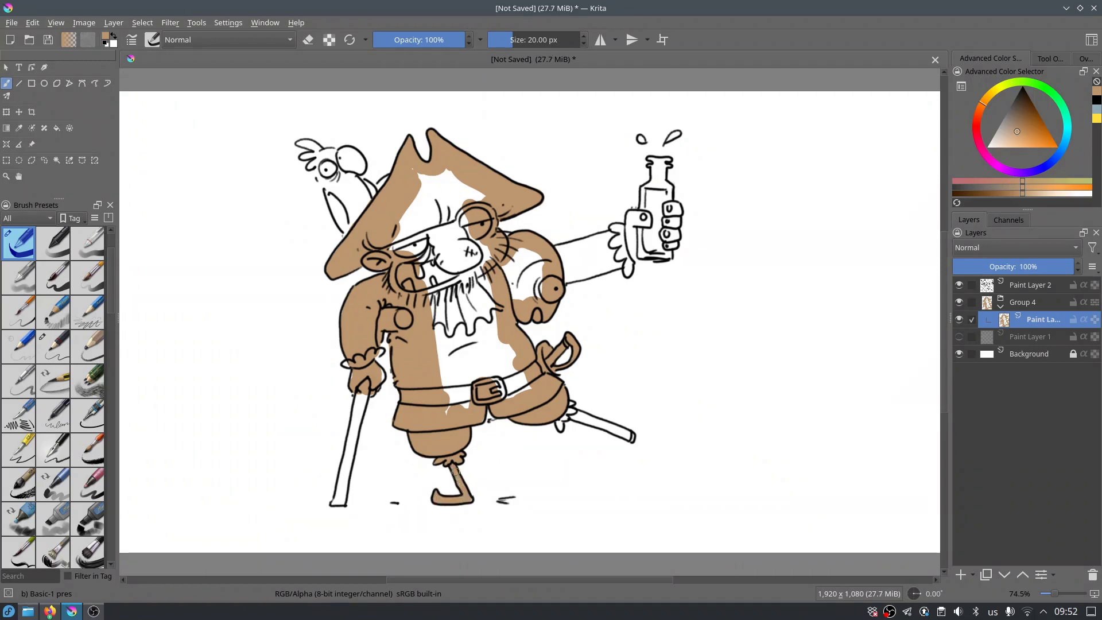
{"action": "left_click_drag", "start_coordinate": [608, 426], "coordinate": [580, 412]}
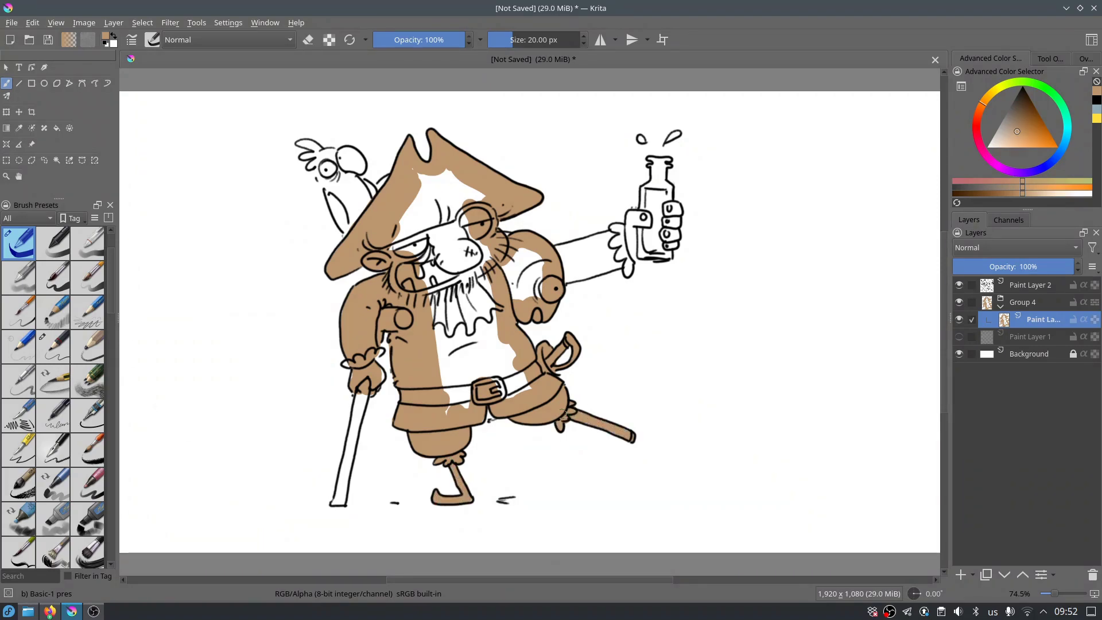
{"action": "left_click_drag", "start_coordinate": [364, 397], "coordinate": [337, 500]}
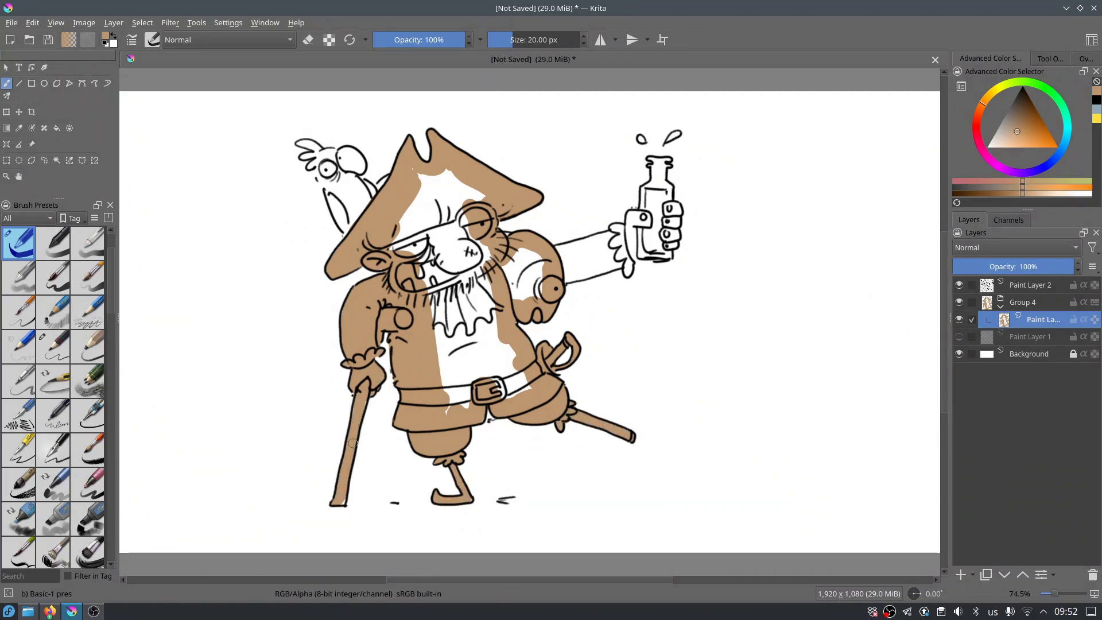
{"action": "mouse_move", "coordinate": [568, 247]}
{"action": "left_mouse_down"}
{"action": "mouse_move", "coordinate": [643, 218]}
{"action": "mouse_move", "coordinate": [657, 162]}
{"action": "mouse_move", "coordinate": [651, 241]}
{"action": "left_mouse_up"}
{"action": "right_click", "coordinate": [460, 278]}
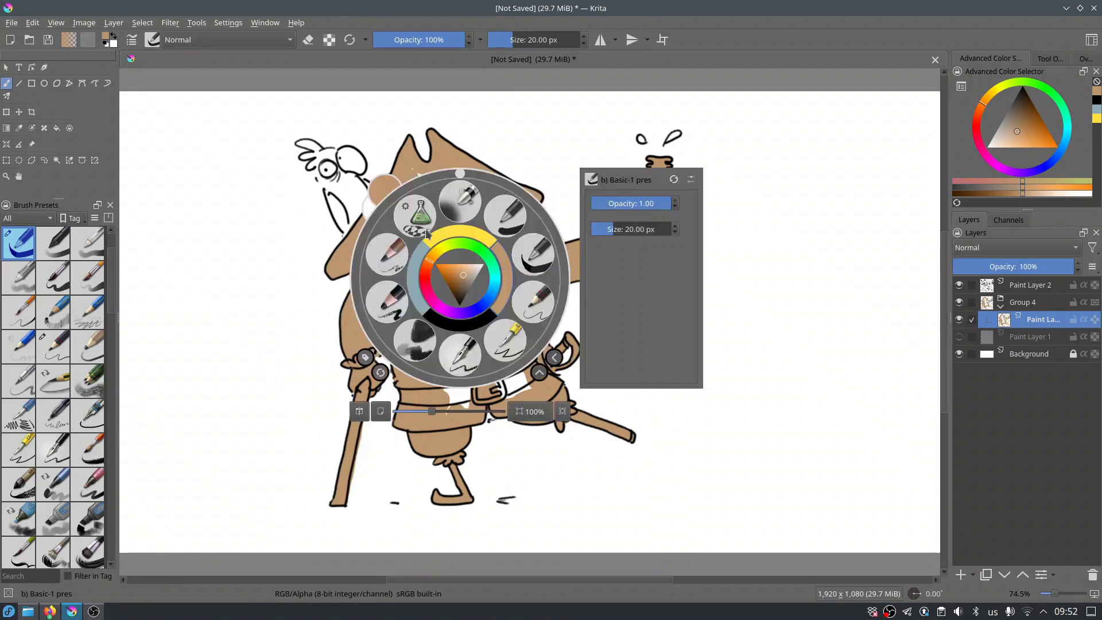
- Fill the parrot brown with Shapes Fill, then add an empty layer and hide the brown base
{"action": "left_click", "coordinate": [427, 232]}
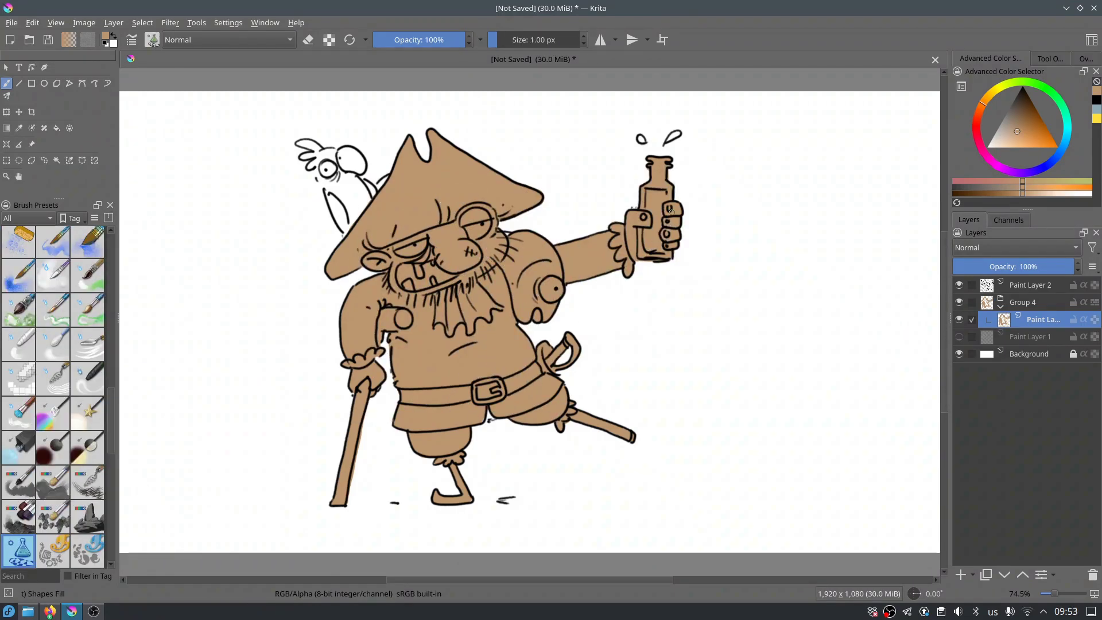
{"action": "mouse_move", "coordinate": [308, 167]}
{"action": "left_mouse_down"}
{"action": "mouse_move", "coordinate": [370, 189]}
{"action": "mouse_move", "coordinate": [348, 146]}
{"action": "left_mouse_up"}
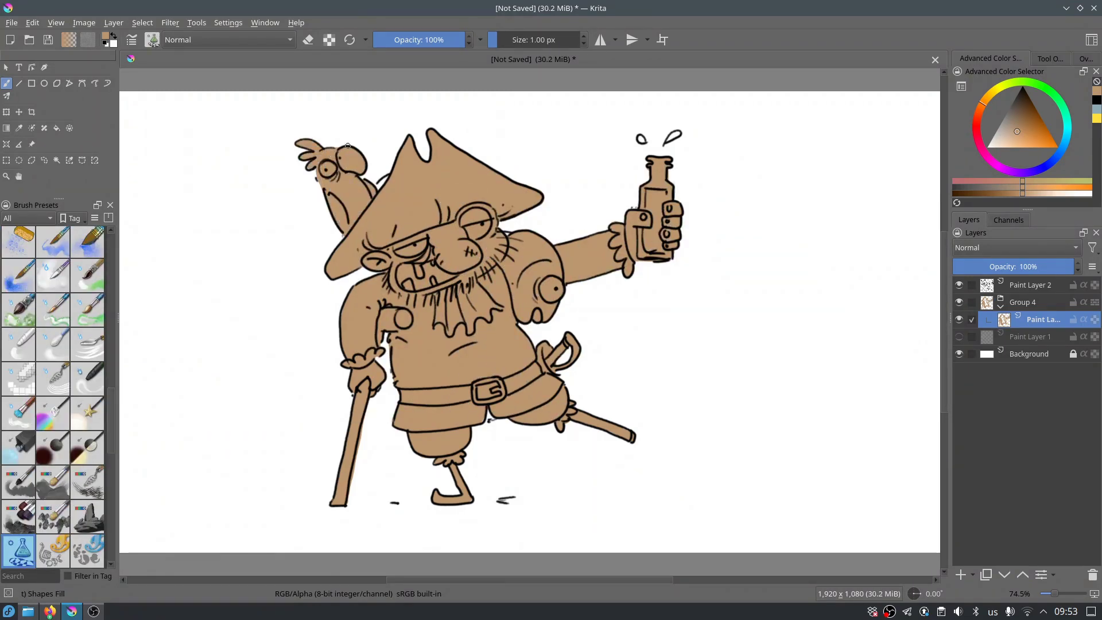
{"action": "key", "text": "Insert"}
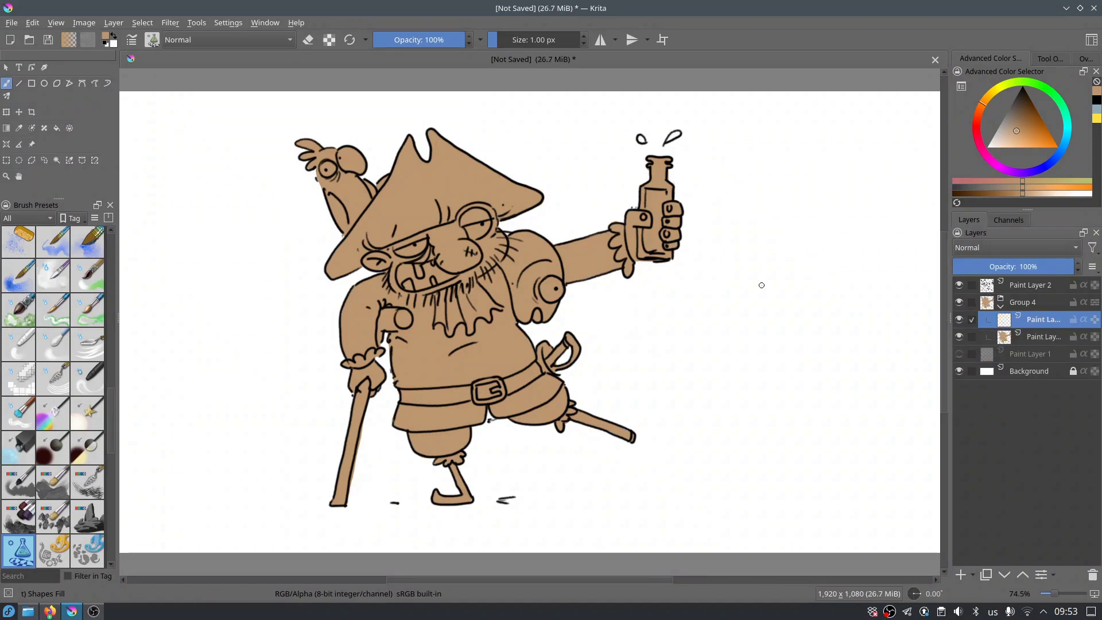
{"action": "key", "text": "Page_Down"}
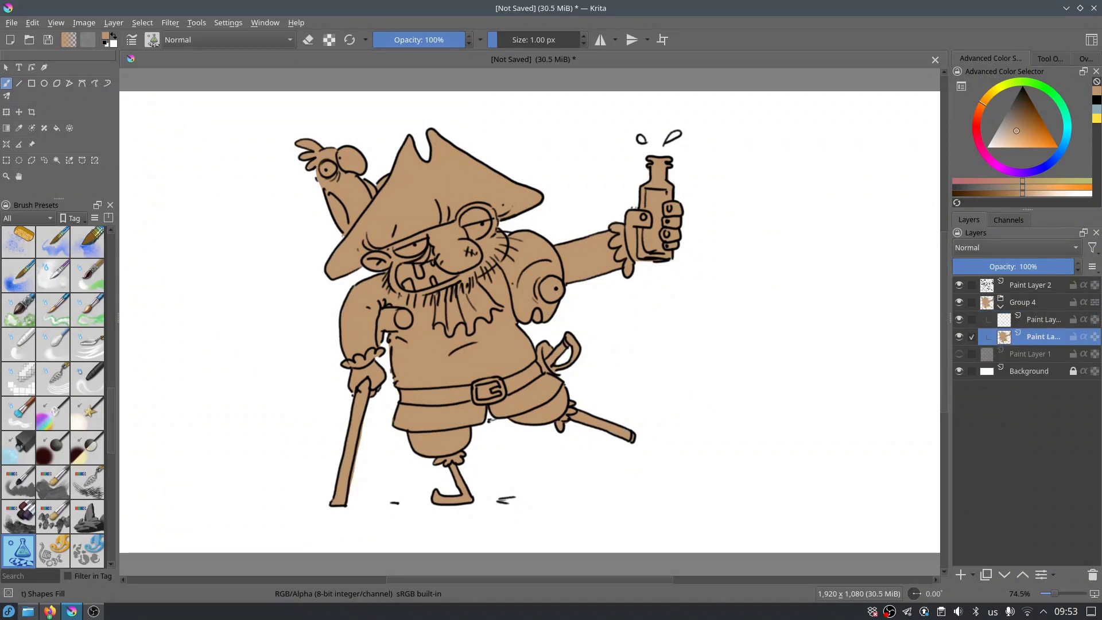
{"action": "key", "text": "Page_Up"}
- Return to the empty layer and switch to an enlarged Texture Big brush
{"action": "right_click", "coordinate": [592, 306]}
{"action": "key", "text": "Page_Down"}
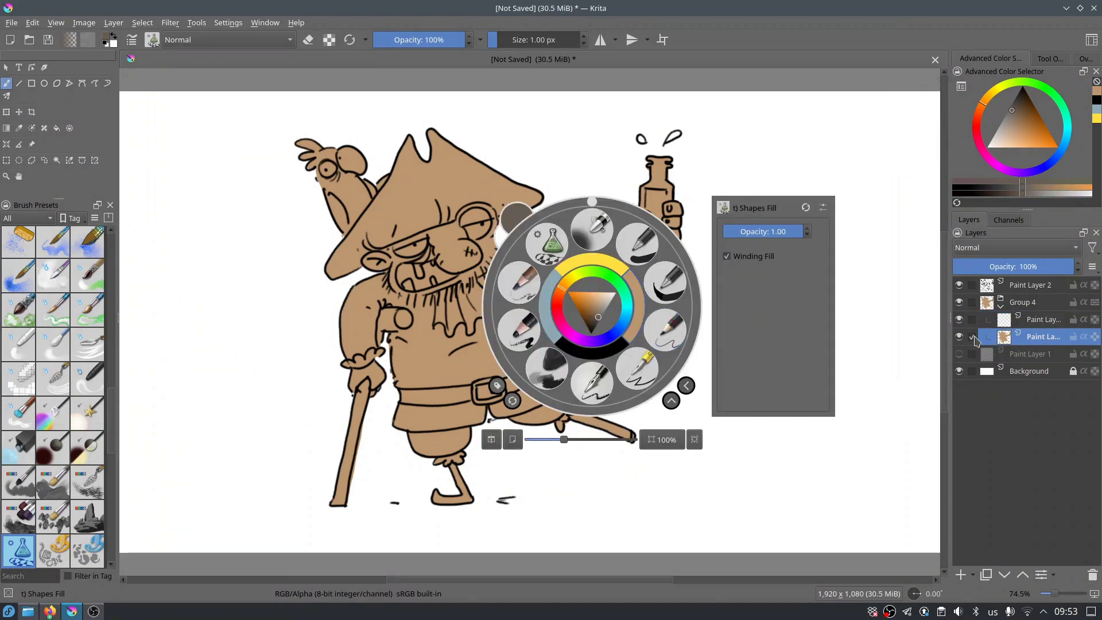
{"action": "key", "text": "Page_Up"}
{"action": "key", "text": "slash"}
{"action": "key", "text": "bracketright"}
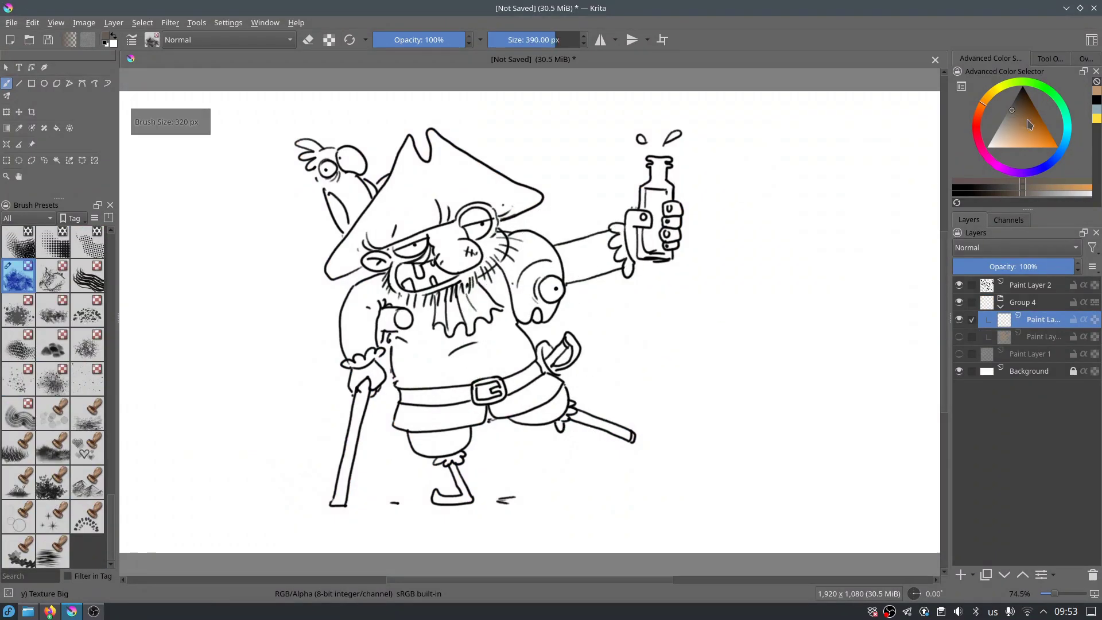
- Shade under the hat brim and around the eye in low-opacity grey
{"action": "key", "text": "bracketleft"}
{"action": "key", "text": "bracketleft"}
{"action": "key", "text": "bracketleft"}
{"action": "key", "text": "i"}
{"action": "key", "text": "i"}
{"action": "key", "text": "i"}
{"action": "left_click_drag", "start_coordinate": [436, 227], "coordinate": [368, 247]}
{"action": "mouse_move", "coordinate": [470, 213]}
{"action": "left_mouse_down"}
{"action": "mouse_move", "coordinate": [366, 249]}
{"action": "mouse_move", "coordinate": [390, 281]}
{"action": "mouse_move", "coordinate": [420, 284]}
{"action": "mouse_move", "coordinate": [488, 261]}
{"action": "left_mouse_up"}
{"action": "left_click_drag", "start_coordinate": [484, 205], "coordinate": [491, 235]}
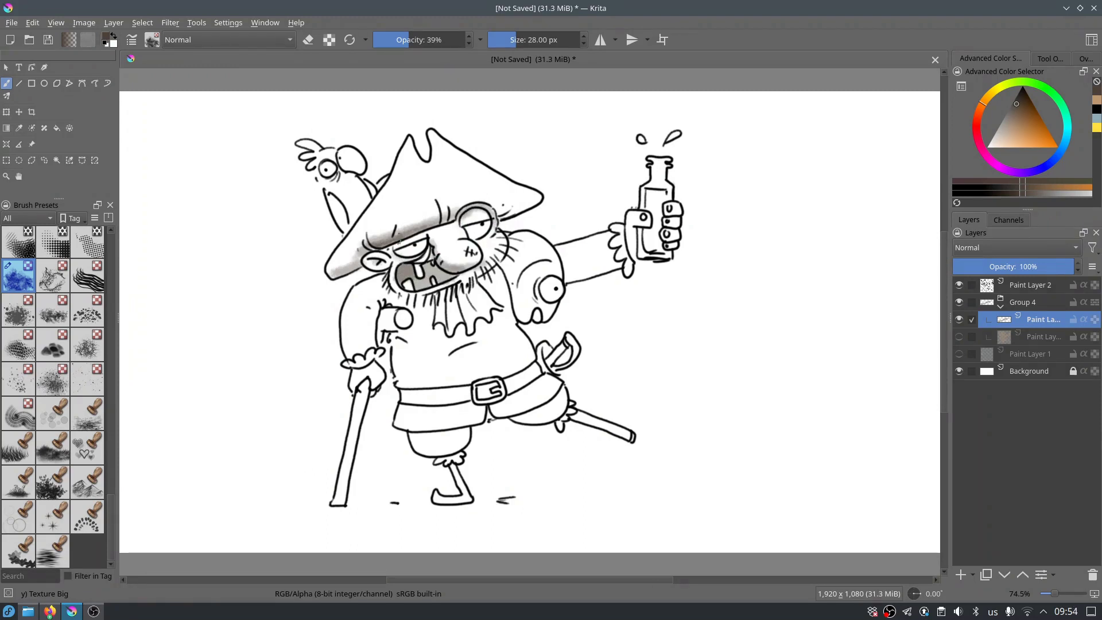
- Shade the left of the body, the belt, under the beard and near the shoulder
{"action": "key", "text": "bracketright"}
{"action": "mouse_move", "coordinate": [379, 298]}
{"action": "left_mouse_down"}
{"action": "mouse_move", "coordinate": [381, 361]}
{"action": "mouse_move", "coordinate": [406, 388]}
{"action": "mouse_move", "coordinate": [474, 390]}
{"action": "left_mouse_up"}
{"action": "key", "text": "i"}
{"action": "key", "text": "bracketright"}
{"action": "key", "text": "bracketright"}
{"action": "key", "text": "bracketleft"}
{"action": "key", "text": "bracketleft"}
{"action": "key", "text": "bracketleft"}
{"action": "key", "text": "bracketleft"}
{"action": "mouse_move", "coordinate": [430, 295]}
{"action": "left_mouse_down"}
{"action": "mouse_move", "coordinate": [429, 333]}
{"action": "mouse_move", "coordinate": [485, 324]}
{"action": "left_mouse_up"}
{"action": "left_click_drag", "start_coordinate": [504, 265], "coordinate": [538, 315]}
{"action": "key", "text": "bracketright"}
{"action": "key", "text": "bracketright"}
{"action": "key", "text": "bracketright"}
- Shade the extended arm, sword hilt, torso side, nose and cheek
{"action": "mouse_move", "coordinate": [565, 273]}
{"action": "left_mouse_down"}
{"action": "mouse_move", "coordinate": [671, 250]}
{"action": "mouse_move", "coordinate": [686, 218]}
{"action": "left_mouse_up"}
{"action": "mouse_move", "coordinate": [560, 356]}
{"action": "left_mouse_down"}
{"action": "mouse_move", "coordinate": [647, 456]}
{"action": "mouse_move", "coordinate": [511, 390]}
{"action": "mouse_move", "coordinate": [462, 473]}
{"action": "mouse_move", "coordinate": [368, 382]}
{"action": "mouse_move", "coordinate": [344, 511]}
{"action": "left_mouse_up"}
{"action": "left_click_drag", "start_coordinate": [385, 304], "coordinate": [401, 425]}
{"action": "mouse_move", "coordinate": [462, 287]}
{"action": "left_mouse_down"}
{"action": "mouse_move", "coordinate": [446, 259]}
{"action": "mouse_move", "coordinate": [483, 273]}
{"action": "left_mouse_up"}
{"action": "left_click_drag", "start_coordinate": [425, 126], "coordinate": [430, 158]}
- Shade the hat top, brim and beside the parrot's neck, then show the brown base
{"action": "left_click_drag", "start_coordinate": [528, 203], "coordinate": [499, 224]}
{"action": "left_click_drag", "start_coordinate": [362, 198], "coordinate": [339, 241]}
{"action": "left_click_drag", "start_coordinate": [367, 167], "coordinate": [363, 190]}
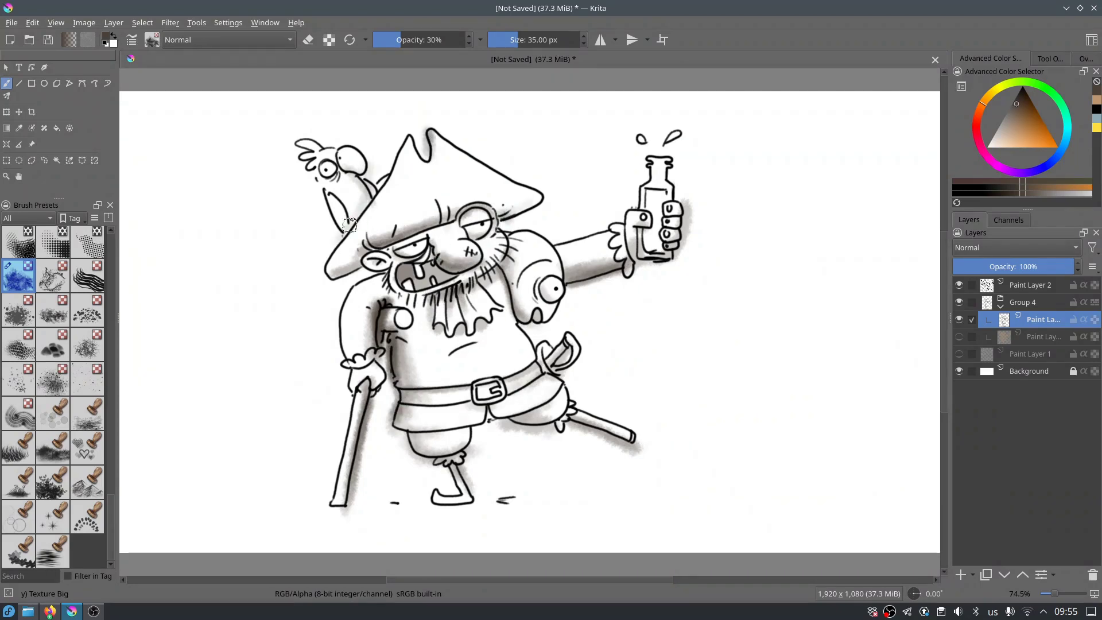
{"action": "left_click", "coordinate": [959, 336]}
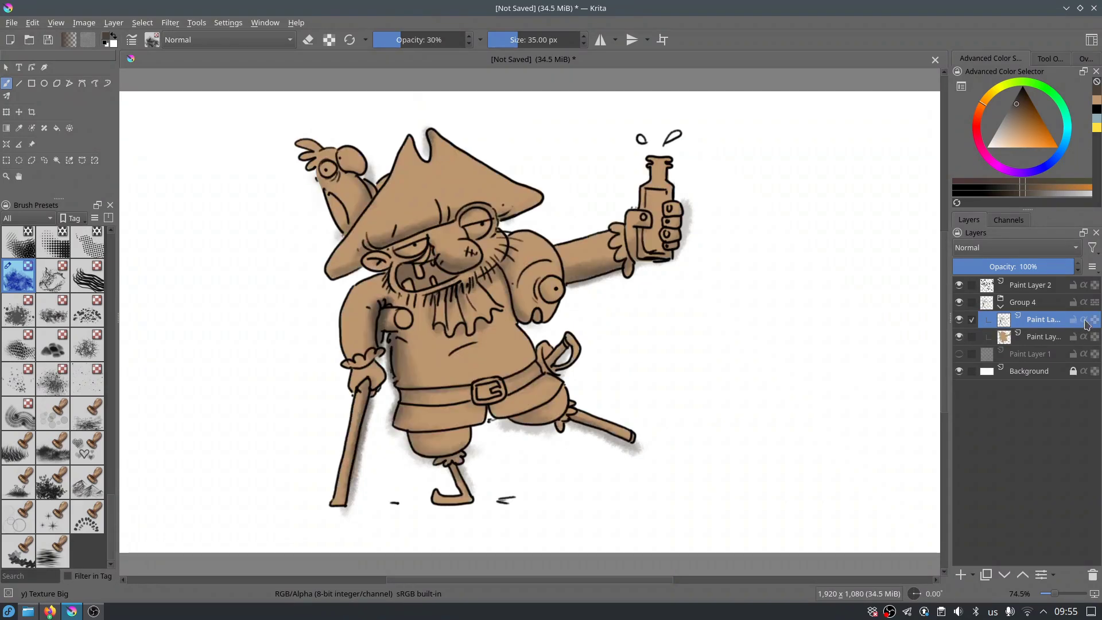
- Add an alpha-clipped layer in Group 4 and paint light peach-pink on the cheek
{"action": "left_click", "coordinate": [960, 575]}
{"action": "left_click", "coordinate": [1084, 336]}
{"action": "left_click", "coordinate": [665, 271], "text": "ctrl"}
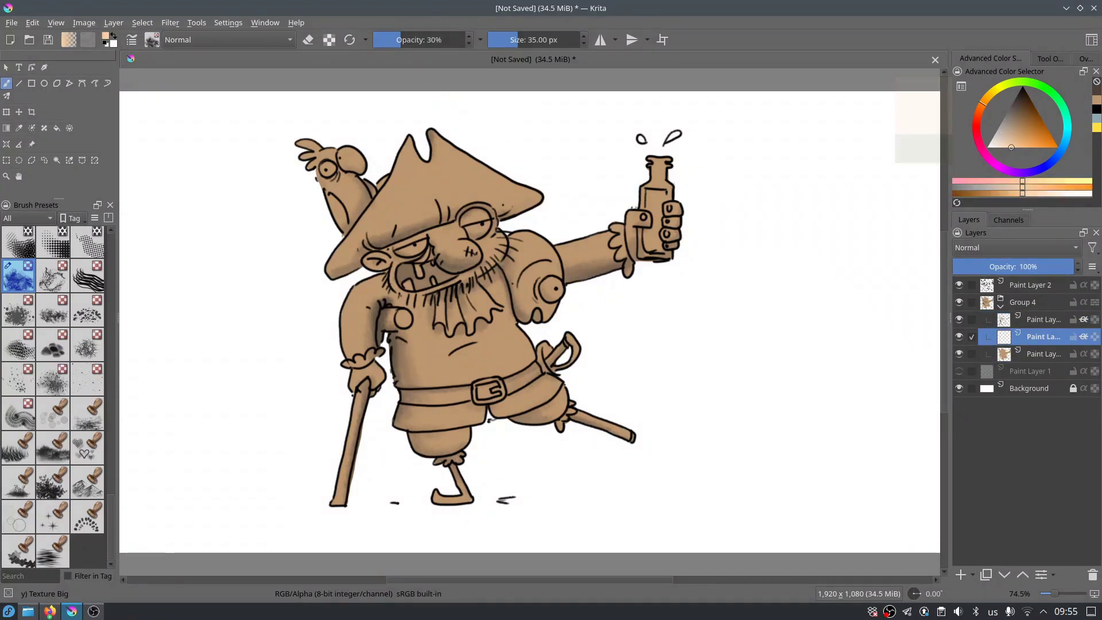
{"action": "key", "text": "e"}
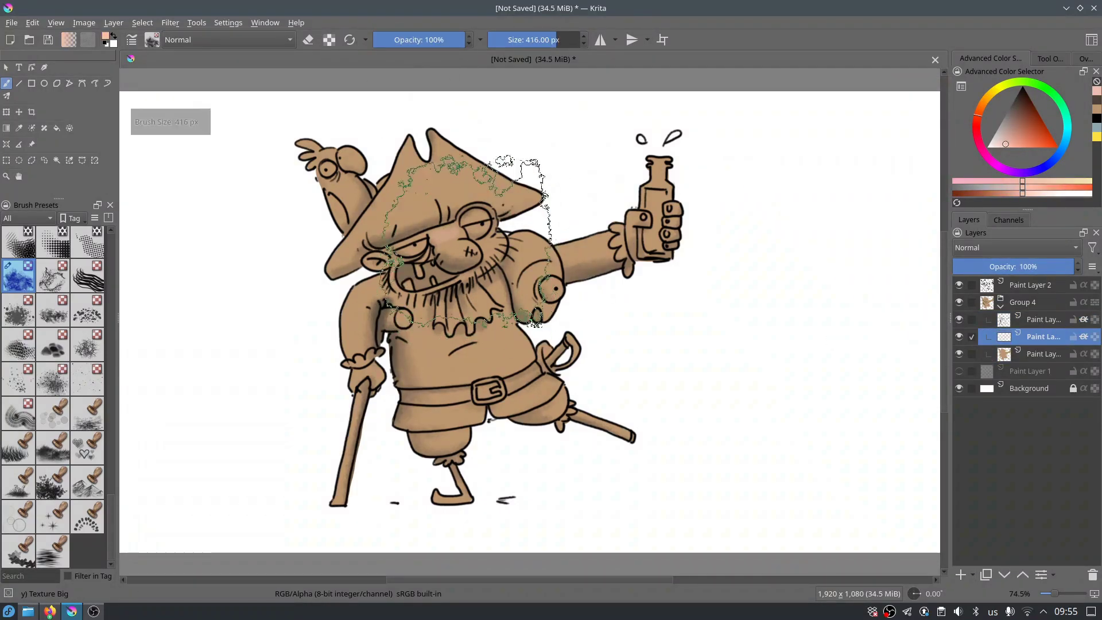
{"action": "left_click", "coordinate": [454, 235], "text": "ctrl"}
{"action": "mouse_move", "coordinate": [453, 233]}
{"action": "left_mouse_down"}
{"action": "mouse_move", "coordinate": [375, 261]}
{"action": "mouse_move", "coordinate": [459, 252]}
{"action": "mouse_move", "coordinate": [455, 279]}
{"action": "left_mouse_up"}
{"action": "key", "text": "bracketleft"}
- Set the grey shading layer to Multiply and paint pink on both hands and the cheek blush
{"action": "left_click", "coordinate": [1013, 247]}
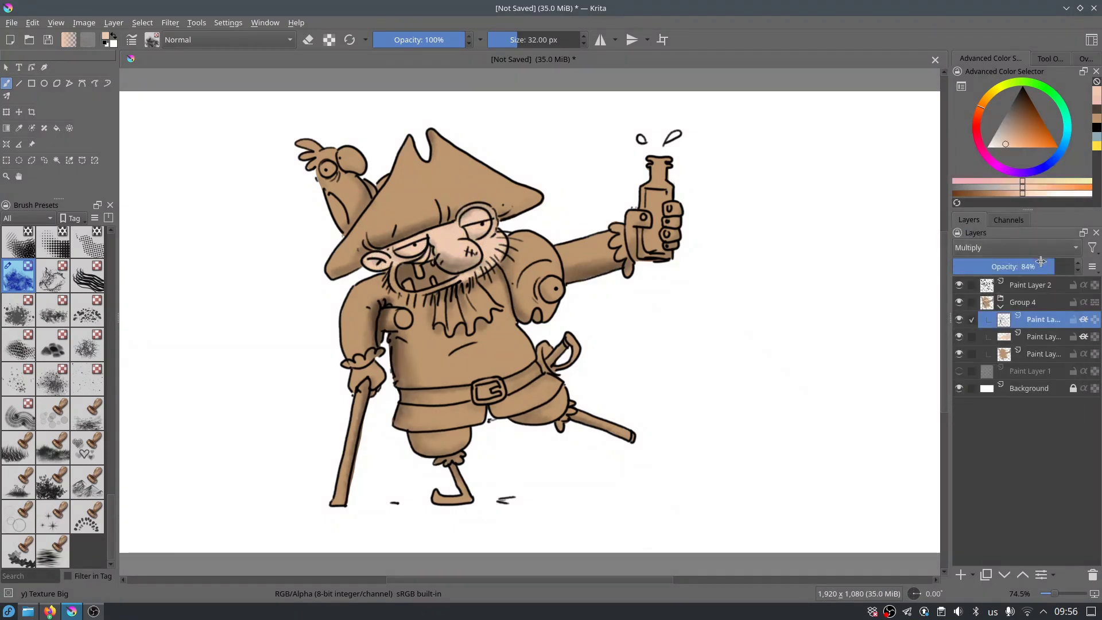
{"action": "left_click_drag", "start_coordinate": [351, 367], "coordinate": [381, 385]}
{"action": "mouse_move", "coordinate": [627, 212]}
{"action": "left_mouse_down"}
{"action": "mouse_move", "coordinate": [637, 244]}
{"action": "mouse_move", "coordinate": [680, 206]}
{"action": "mouse_move", "coordinate": [660, 281]}
{"action": "left_mouse_up"}
{"action": "left_click_drag", "start_coordinate": [1009, 146], "coordinate": [1023, 143]}
{"action": "key", "text": "i"}
{"action": "key", "text": "i"}
{"action": "key", "text": "i"}
{"action": "key", "text": "bracketright"}
{"action": "left_click_drag", "start_coordinate": [453, 248], "coordinate": [493, 287]}
- Redden the cheek blush and shrink the brush to 20 px
{"action": "left_click", "coordinate": [482, 267], "text": "ctrl"}
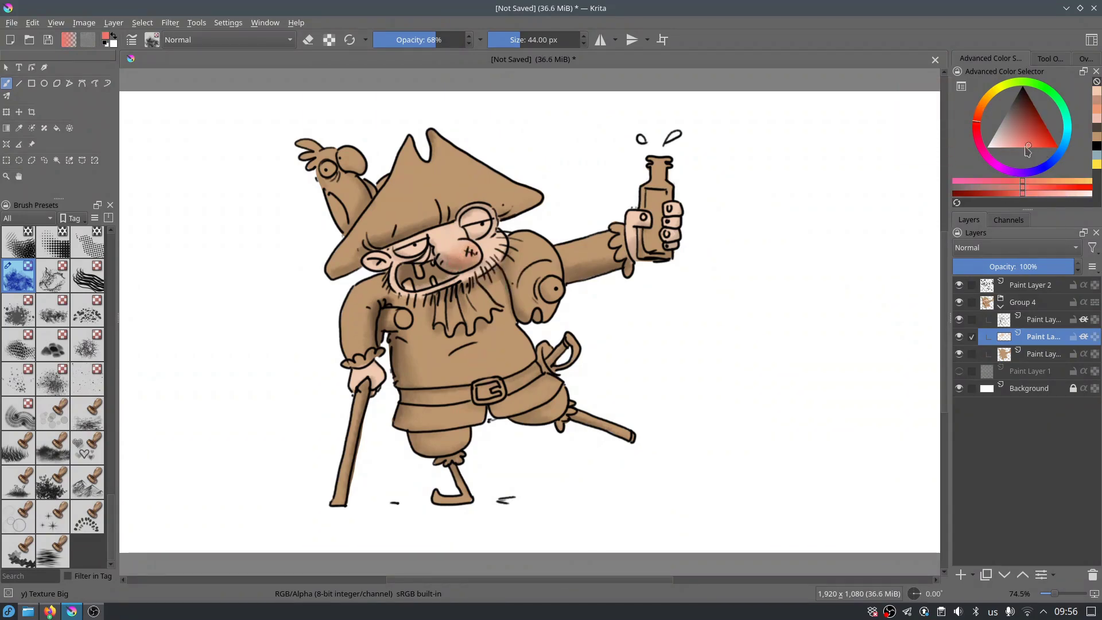
{"action": "left_click_drag", "start_coordinate": [448, 259], "coordinate": [462, 253]}
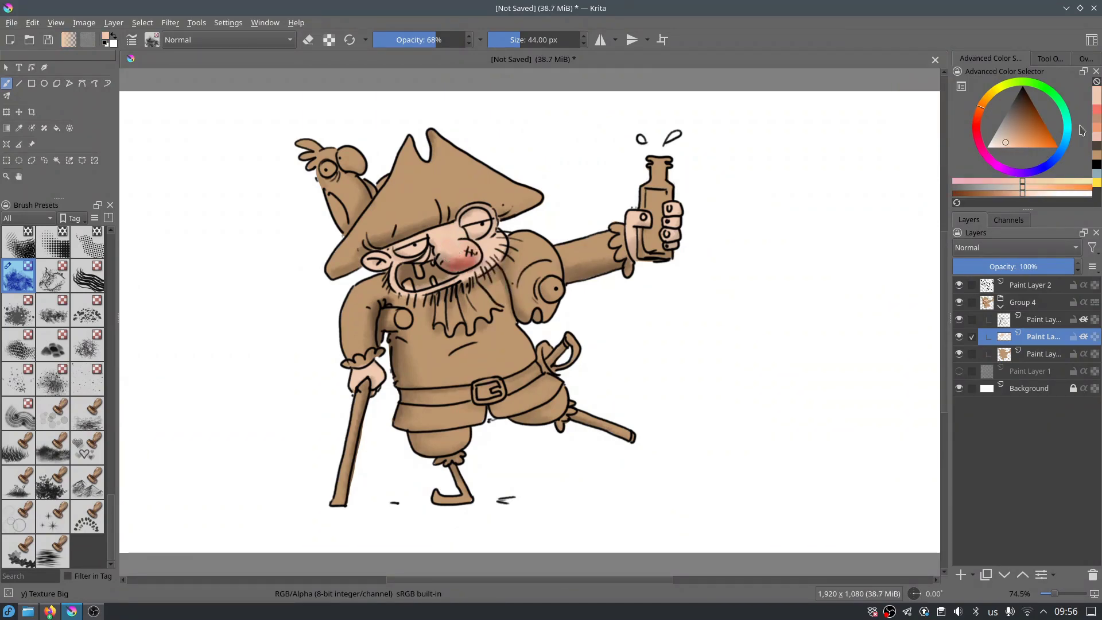
{"action": "left_click", "coordinate": [459, 258], "text": "ctrl"}
{"action": "key", "text": "bracketleft"}
{"action": "key", "text": "bracketleft"}
{"action": "key", "text": "bracketleft"}
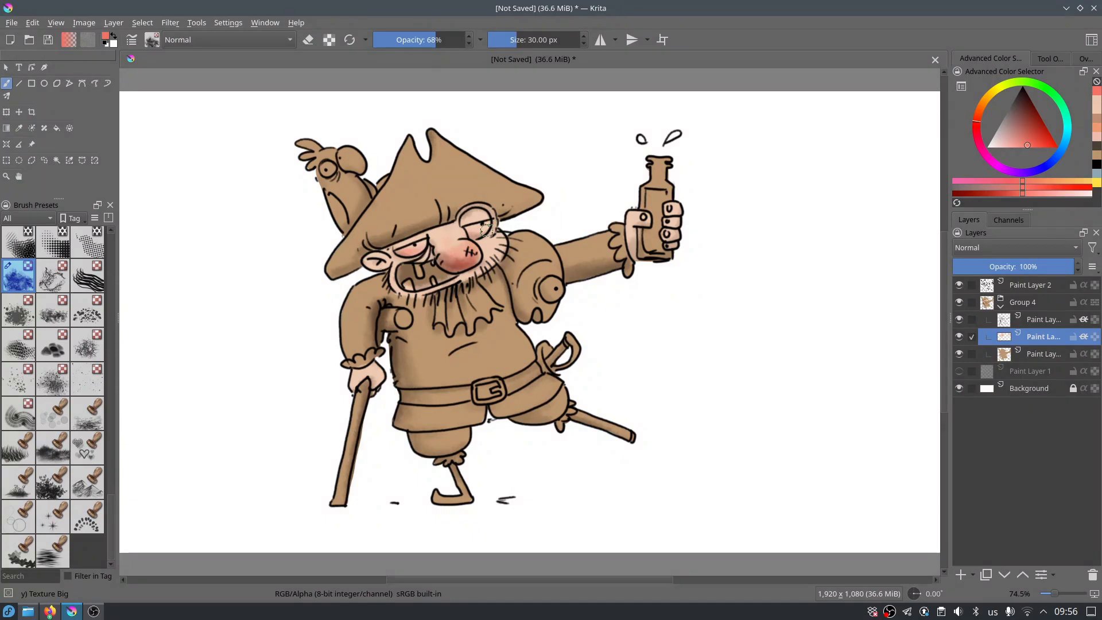
{"action": "left_click", "coordinate": [481, 232], "text": "ctrl"}
{"action": "key", "text": "bracketleft"}
{"action": "key", "text": "bracketleft"}
- Sample peach skin tones and pick a dark brown for the mouth interior
{"action": "left_click", "coordinate": [523, 278], "text": "ctrl"}
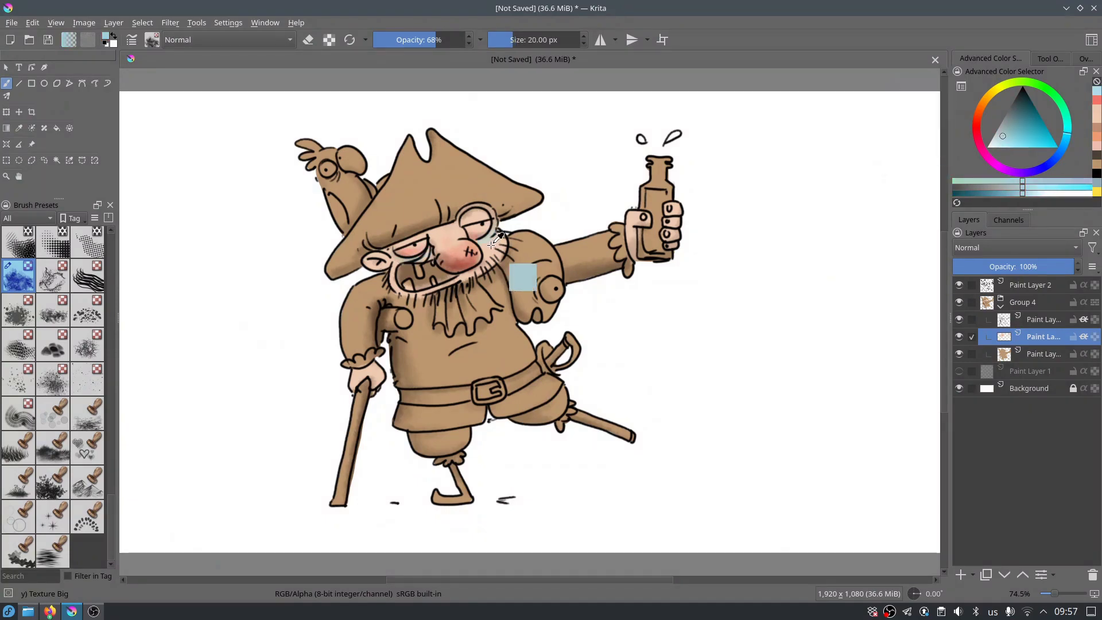
{"action": "left_click", "coordinate": [495, 223], "text": "ctrl"}
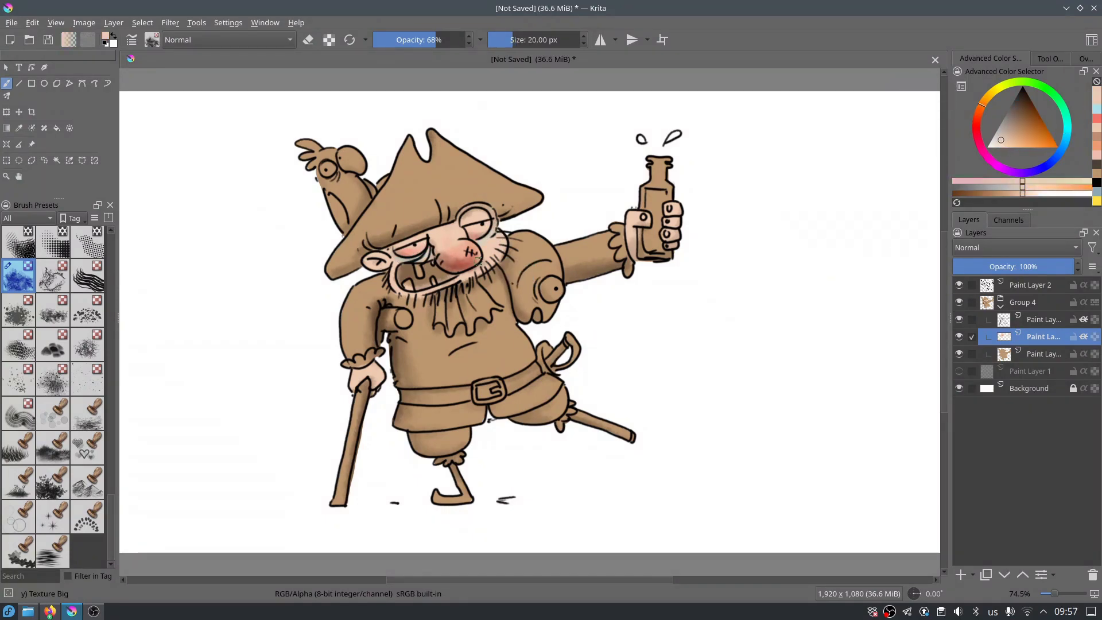
{"action": "left_click", "coordinate": [412, 251], "text": "ctrl"}
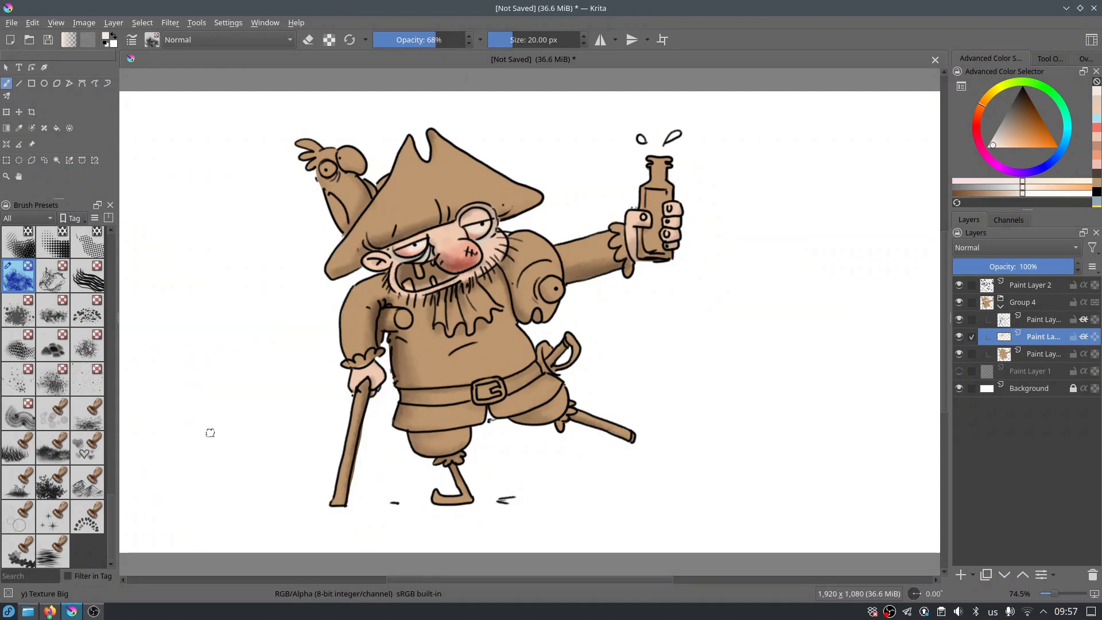
{"action": "left_click", "coordinate": [1005, 119]}
{"action": "left_click", "coordinate": [988, 128]}
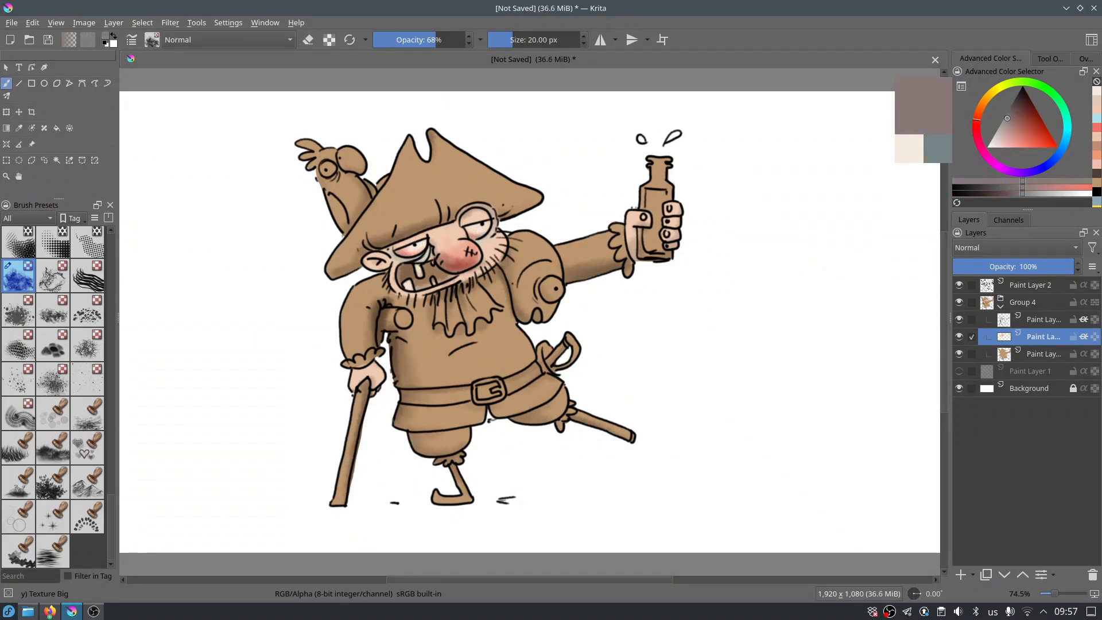
{"action": "left_click", "coordinate": [413, 273], "text": "ctrl"}
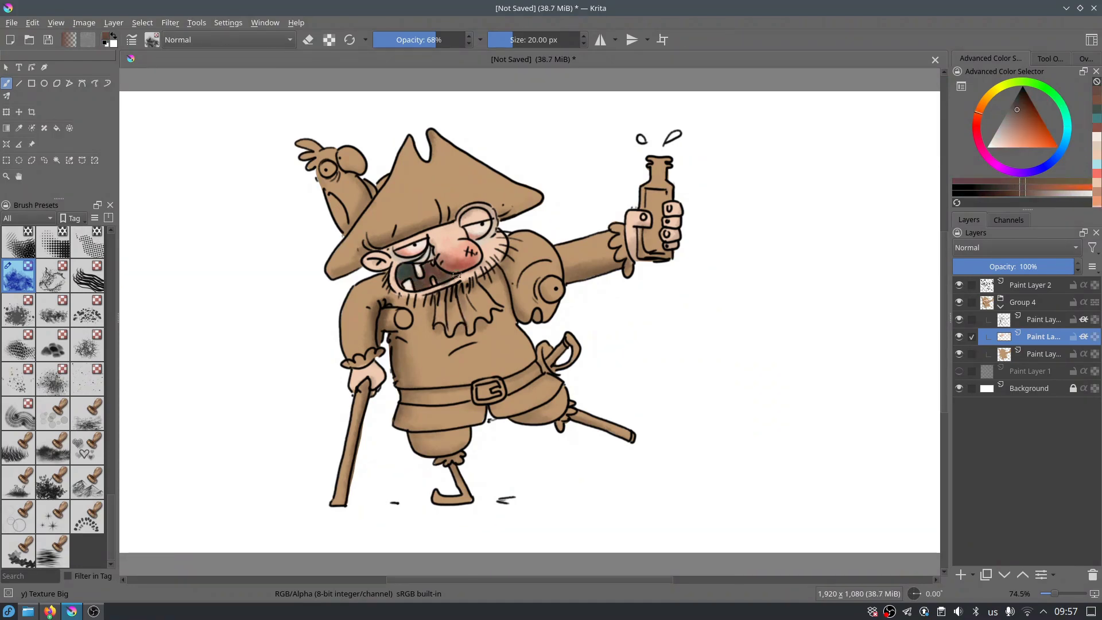
- Paint the collar under the beard near-white and lighten it further
{"action": "left_click", "coordinate": [433, 281], "text": "ctrl"}
{"action": "left_click", "coordinate": [1013, 143]}
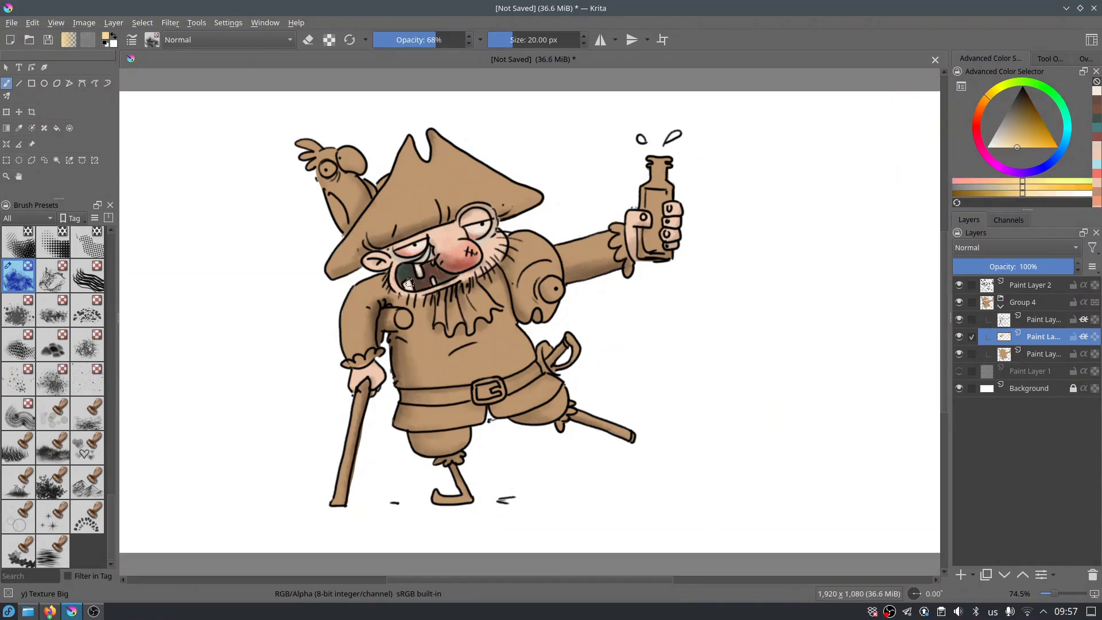
{"action": "left_click", "coordinate": [378, 260], "text": "ctrl"}
{"action": "left_click", "coordinate": [444, 298], "text": "ctrl"}
{"action": "mouse_move", "coordinate": [442, 296]}
{"action": "left_mouse_down"}
{"action": "mouse_move", "coordinate": [450, 321]}
{"action": "mouse_move", "coordinate": [466, 297]}
{"action": "mouse_move", "coordinate": [485, 296]}
{"action": "left_mouse_up"}
{"action": "left_click", "coordinate": [459, 304], "text": "ctrl"}
{"action": "left_click", "coordinate": [995, 95]}
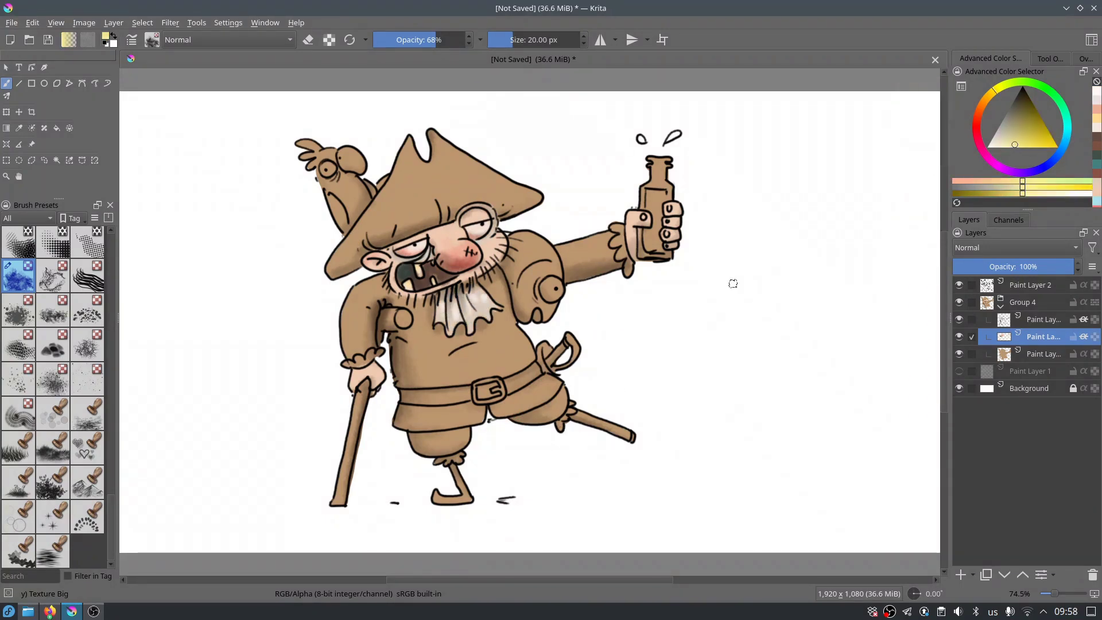
{"action": "left_click", "coordinate": [1014, 130]}
- Paint translucent teal-blue over the shirt's left shoulder, left side, lower hem and right side
{"action": "left_click", "coordinate": [1066, 135]}
{"action": "left_click_drag", "start_coordinate": [384, 287], "coordinate": [353, 295]}
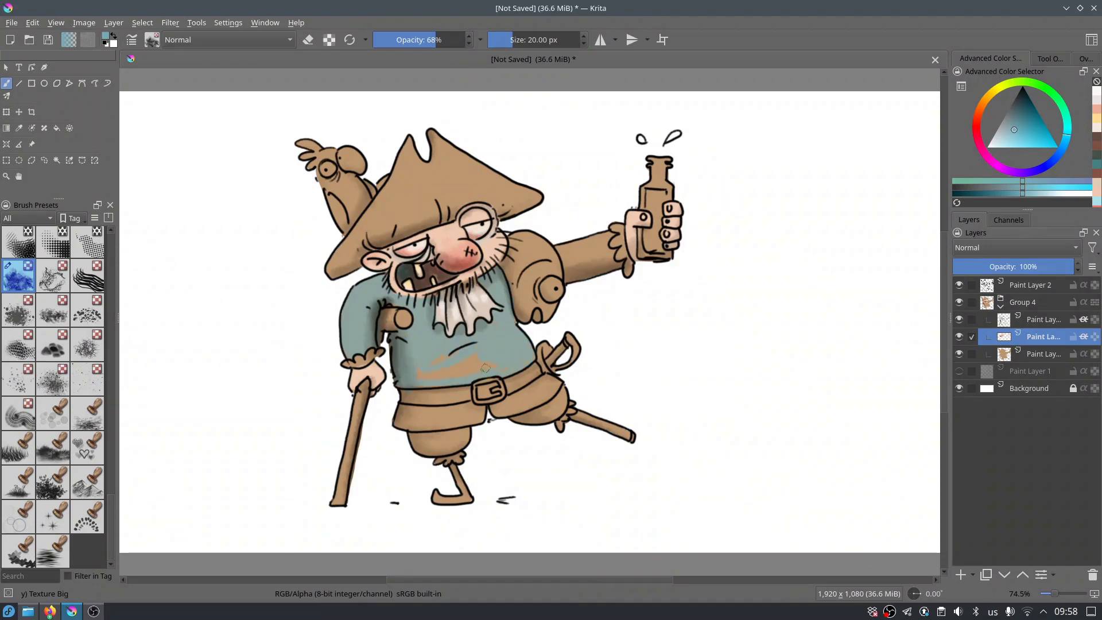
{"action": "left_click_drag", "start_coordinate": [413, 349], "coordinate": [422, 408]}
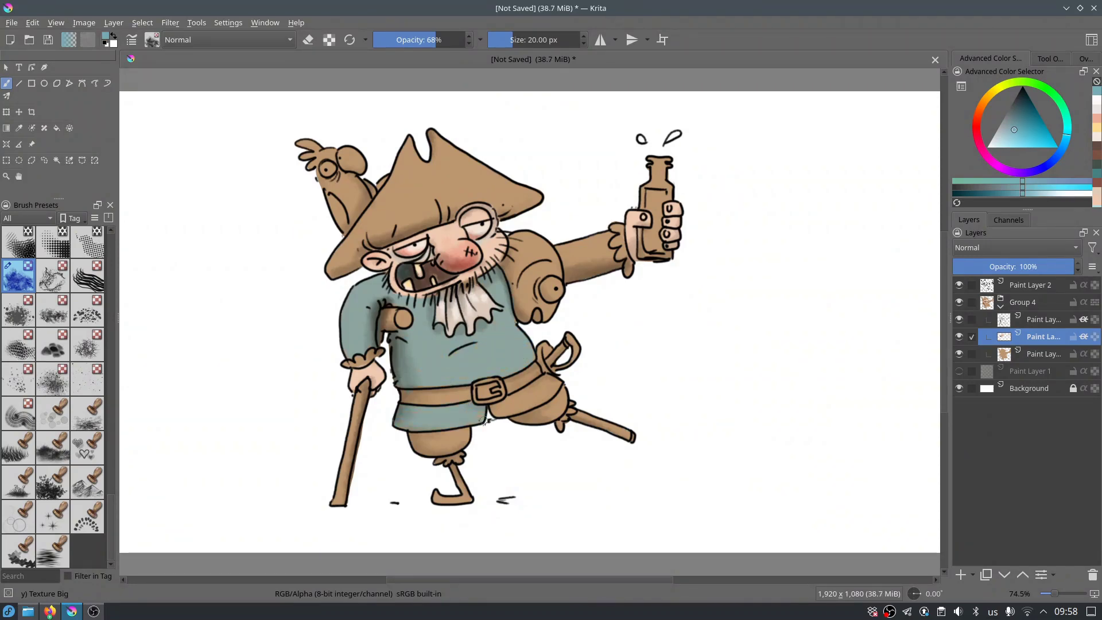
{"action": "left_click", "coordinate": [558, 381], "text": "ctrl"}
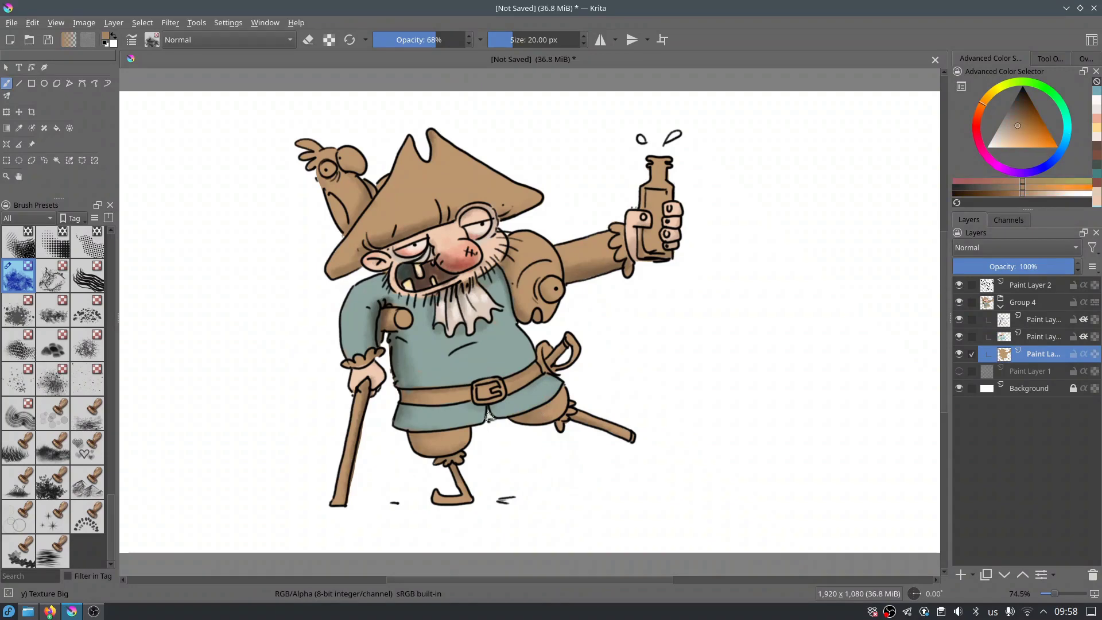
{"action": "left_click", "coordinate": [1097, 101]}
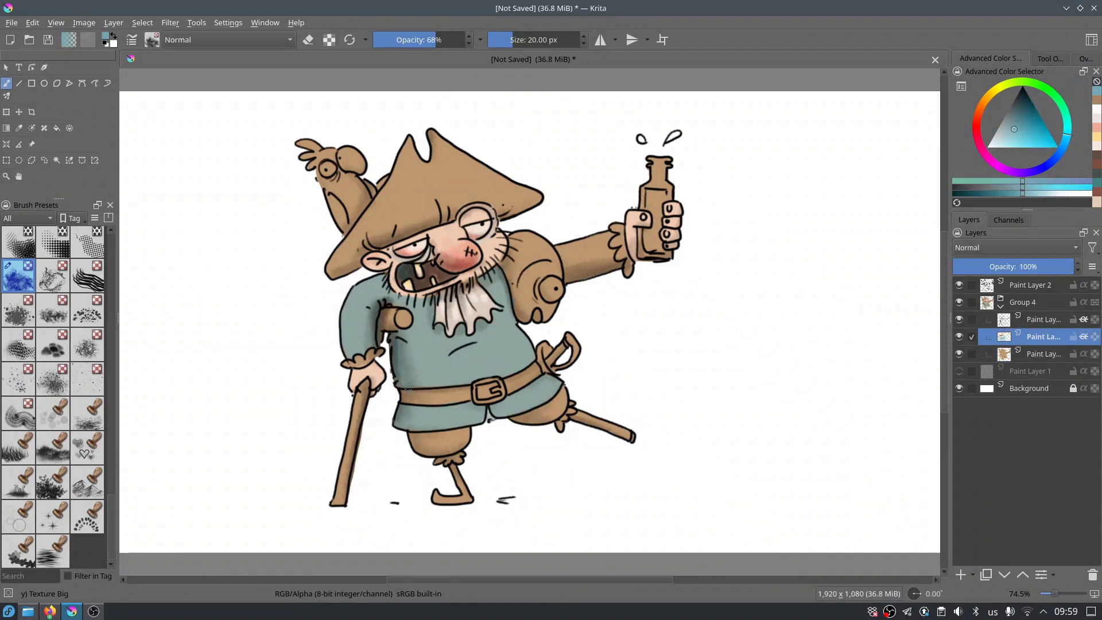
{"action": "left_click_drag", "start_coordinate": [1031, 135], "coordinate": [1044, 137]}
{"action": "key", "text": "i"}
{"action": "key", "text": "i"}
{"action": "mouse_move", "coordinate": [346, 340]}
{"action": "left_mouse_down"}
{"action": "mouse_move", "coordinate": [363, 309]}
{"action": "mouse_move", "coordinate": [435, 376]}
{"action": "left_mouse_up"}
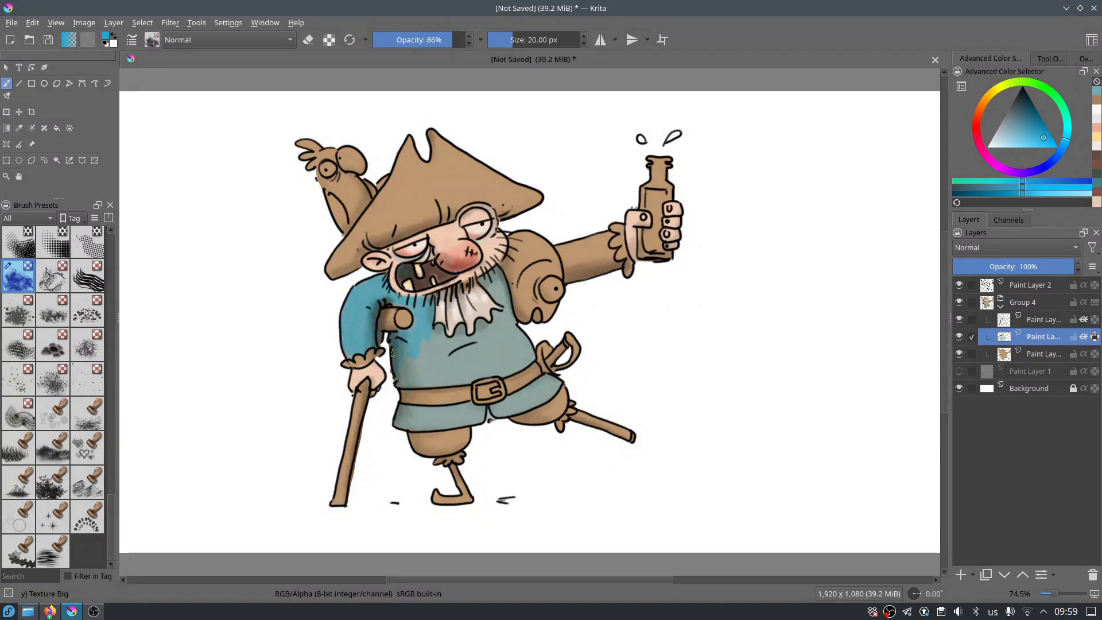
{"action": "left_click_drag", "start_coordinate": [392, 442], "coordinate": [551, 396]}
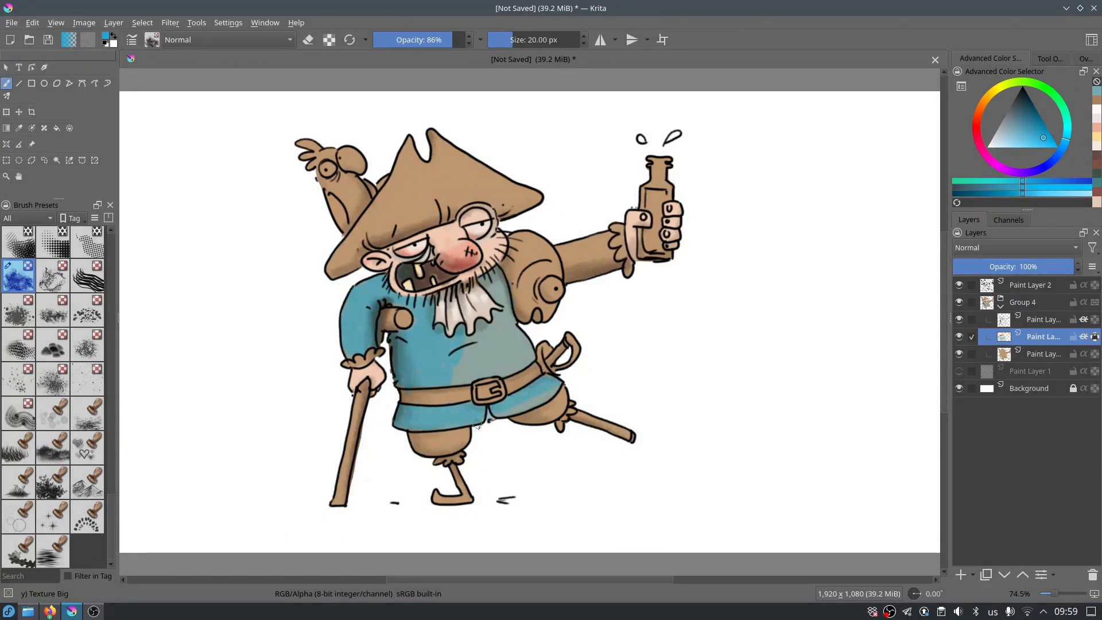
{"action": "left_click_drag", "start_coordinate": [510, 313], "coordinate": [522, 368]}
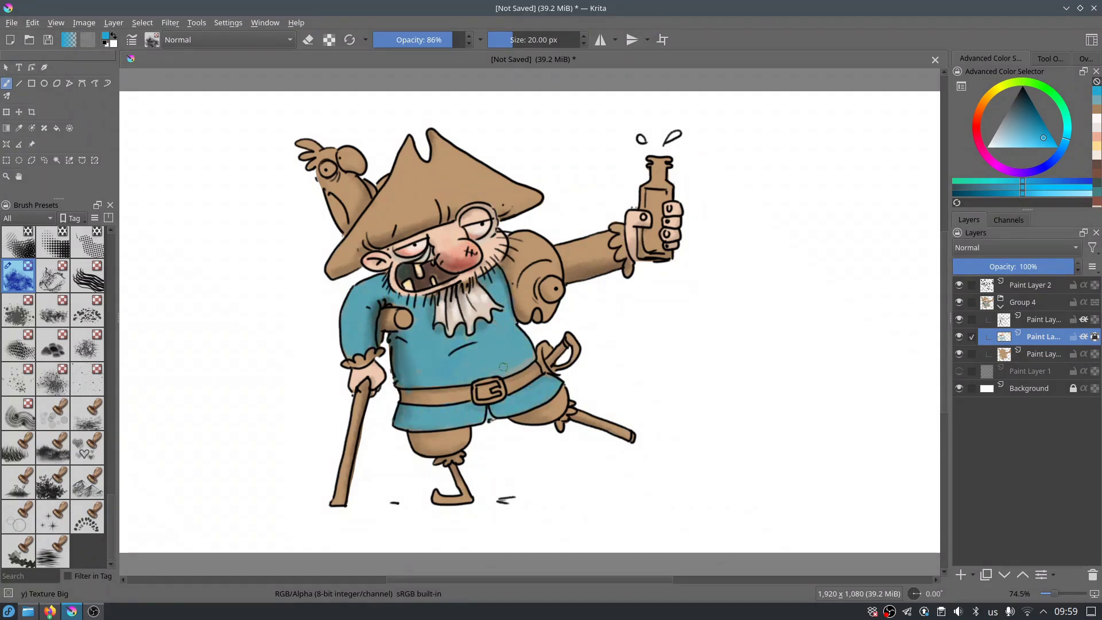
- Shade the left shirt with darker blue at low opacity and blend it with lighter cyan-blue
{"action": "left_click", "coordinate": [1084, 337]}
{"action": "left_click", "coordinate": [1084, 337]}
{"action": "left_click", "coordinate": [1039, 127]}
{"action": "left_click", "coordinate": [1062, 151]}
{"action": "mouse_move", "coordinate": [401, 336]}
{"action": "left_mouse_down"}
{"action": "mouse_move", "coordinate": [403, 384]}
{"action": "mouse_move", "coordinate": [416, 344]}
{"action": "left_mouse_up"}
{"action": "key", "text": "i"}
{"action": "key", "text": "i"}
{"action": "key", "text": "i"}
{"action": "left_click", "coordinate": [408, 356], "text": "ctrl"}
{"action": "left_click_drag", "start_coordinate": [448, 402], "coordinate": [436, 396]}
{"action": "left_click", "coordinate": [409, 356], "text": "ctrl"}
{"action": "left_click_drag", "start_coordinate": [416, 327], "coordinate": [408, 356]}
{"action": "left_click_drag", "start_coordinate": [413, 409], "coordinate": [422, 430]}
- Blend a little more blue near the belt, then stroke darker brown along the belt
{"action": "left_click", "coordinate": [453, 397], "text": "ctrl"}
{"action": "left_click_drag", "start_coordinate": [405, 350], "coordinate": [419, 365]}
{"action": "left_click", "coordinate": [412, 299], "text": "ctrl"}
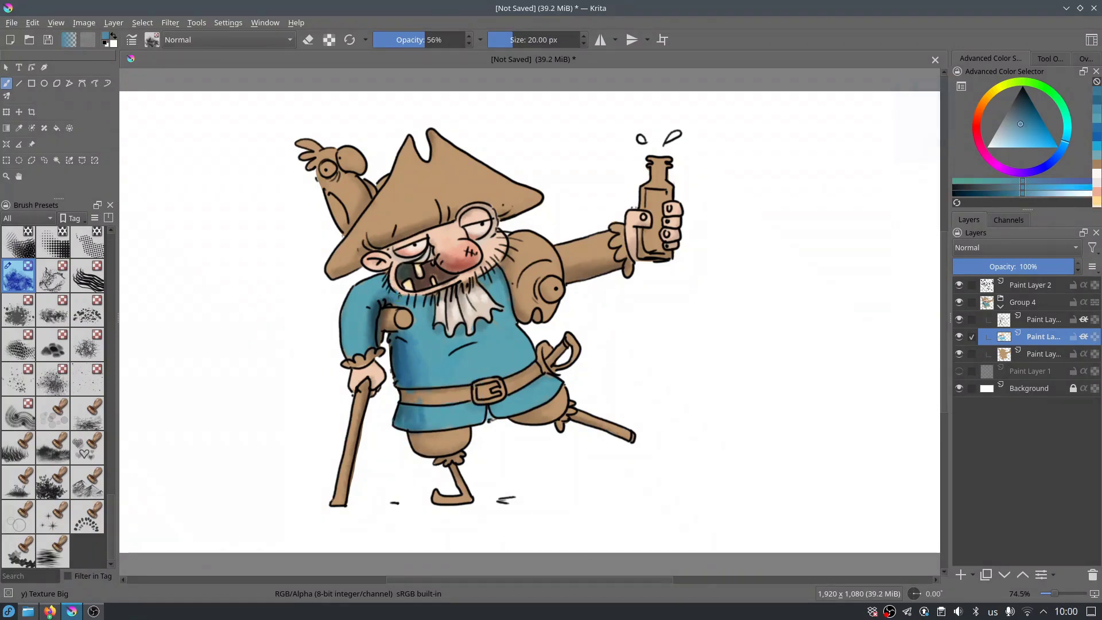
{"action": "left_click", "coordinate": [518, 387], "text": "ctrl"}
{"action": "left_click", "coordinate": [436, 396], "text": "ctrl"}
{"action": "left_click_drag", "start_coordinate": [405, 397], "coordinate": [471, 391]}
- Add a dark shadow below the shirt hem and shade the outstretched sleeve dark teal
{"action": "mouse_move", "coordinate": [411, 433]}
{"action": "left_mouse_down"}
{"action": "mouse_move", "coordinate": [565, 396]}
{"action": "mouse_move", "coordinate": [546, 418]}
{"action": "left_mouse_up"}
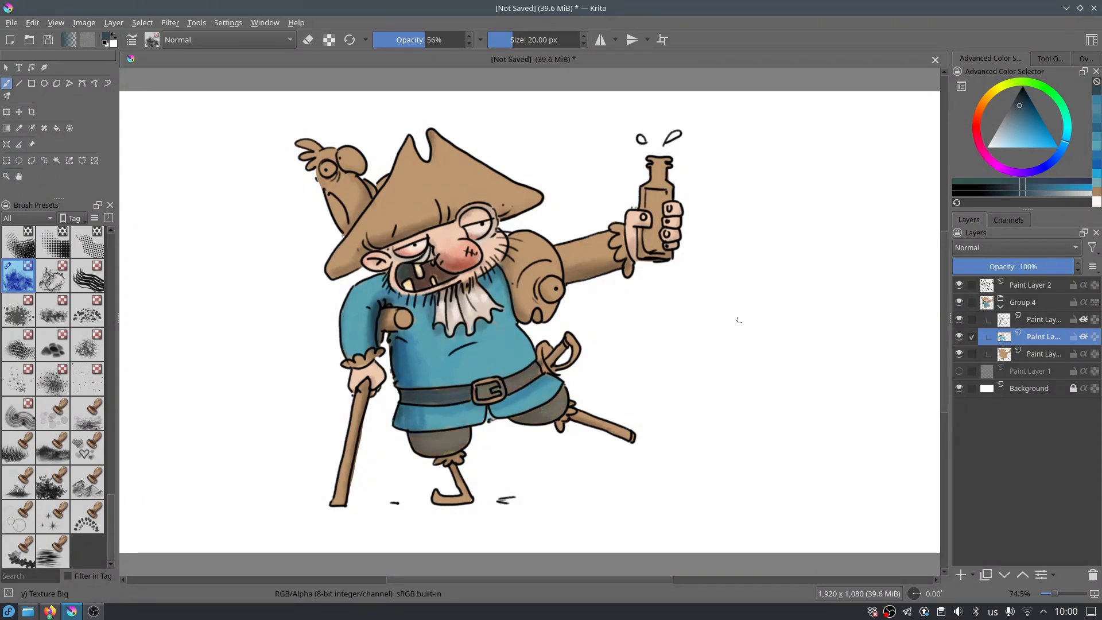
{"action": "left_click", "coordinate": [515, 386], "text": "ctrl"}
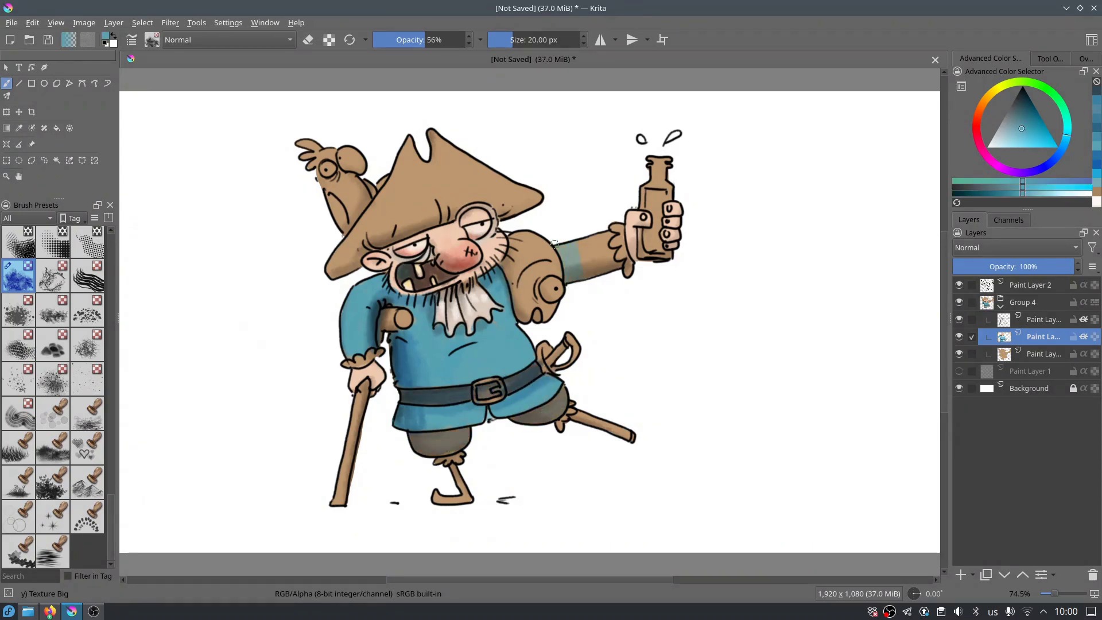
{"action": "left_click_drag", "start_coordinate": [603, 248], "coordinate": [573, 257]}
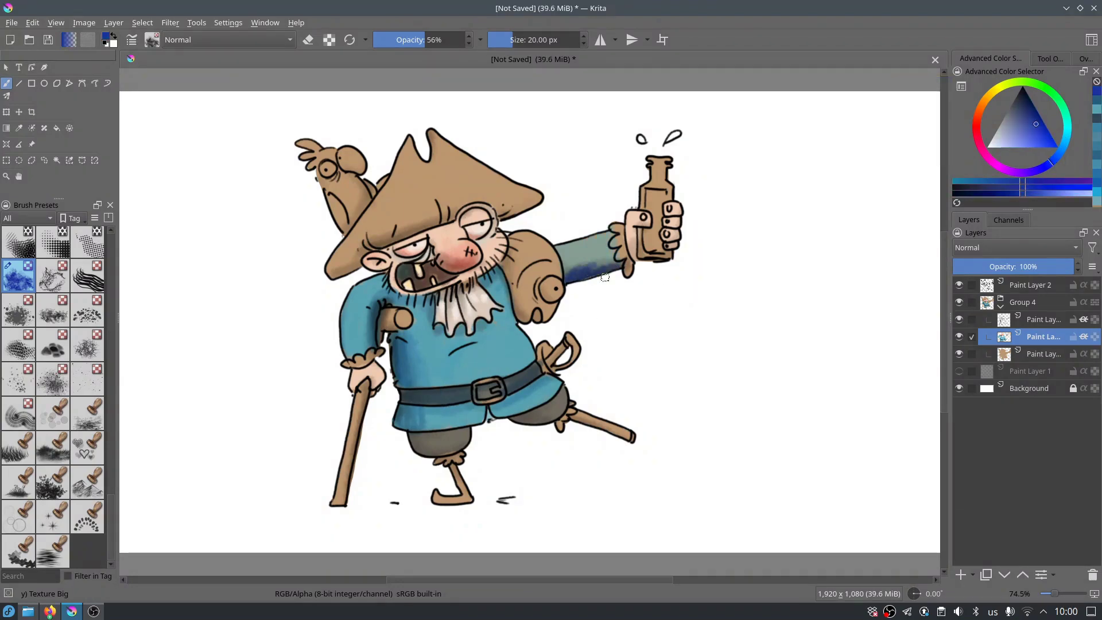
{"action": "key", "text": "d"}
{"action": "key", "text": "x"}
{"action": "key", "text": "ctrl+z"}
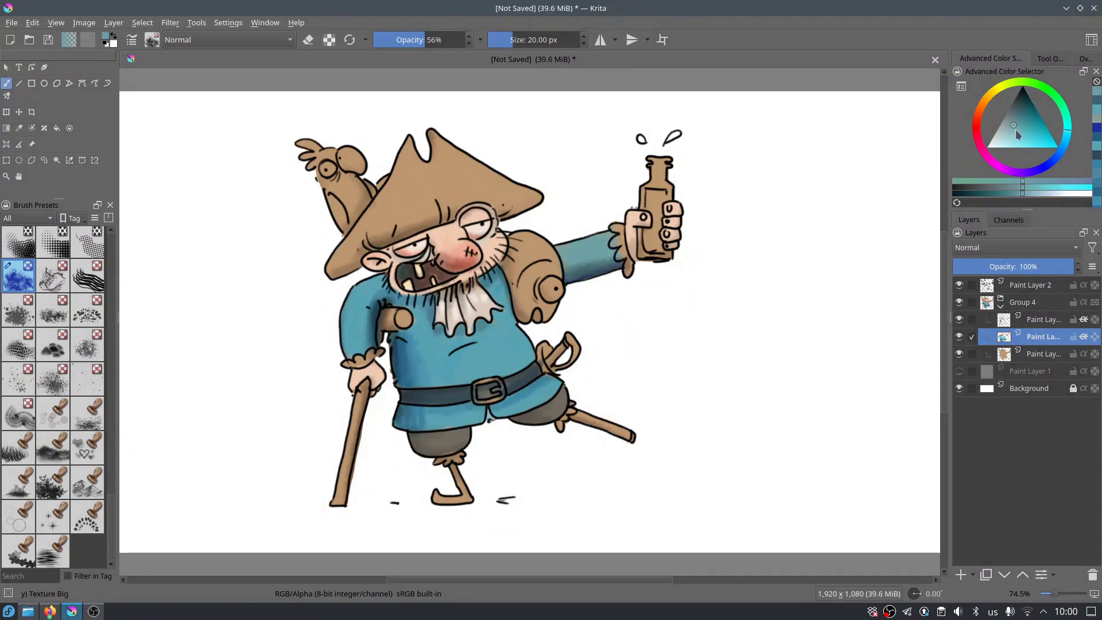
- Paint the sword hilt white with a 13 px brush, undoing a stray cuff highlight
{"action": "key", "text": "o"}
{"action": "left_click_drag", "start_coordinate": [348, 362], "coordinate": [364, 359]}
{"action": "mouse_move", "coordinate": [621, 243]}
{"action": "left_mouse_down"}
{"action": "mouse_move", "coordinate": [629, 281]}
{"action": "mouse_move", "coordinate": [620, 245]}
{"action": "left_mouse_up"}
{"action": "key", "text": "ctrl+z"}
{"action": "key", "text": "bracketleft"}
{"action": "key", "text": "bracketleft"}
{"action": "key", "text": "bracketleft"}
{"action": "key", "text": "bracketright"}
{"action": "key", "text": "bracketright"}
{"action": "key", "text": "bracketright"}
{"action": "mouse_move", "coordinate": [539, 361]}
{"action": "left_mouse_down"}
{"action": "mouse_move", "coordinate": [550, 344]}
{"action": "mouse_move", "coordinate": [573, 349]}
{"action": "left_mouse_up"}
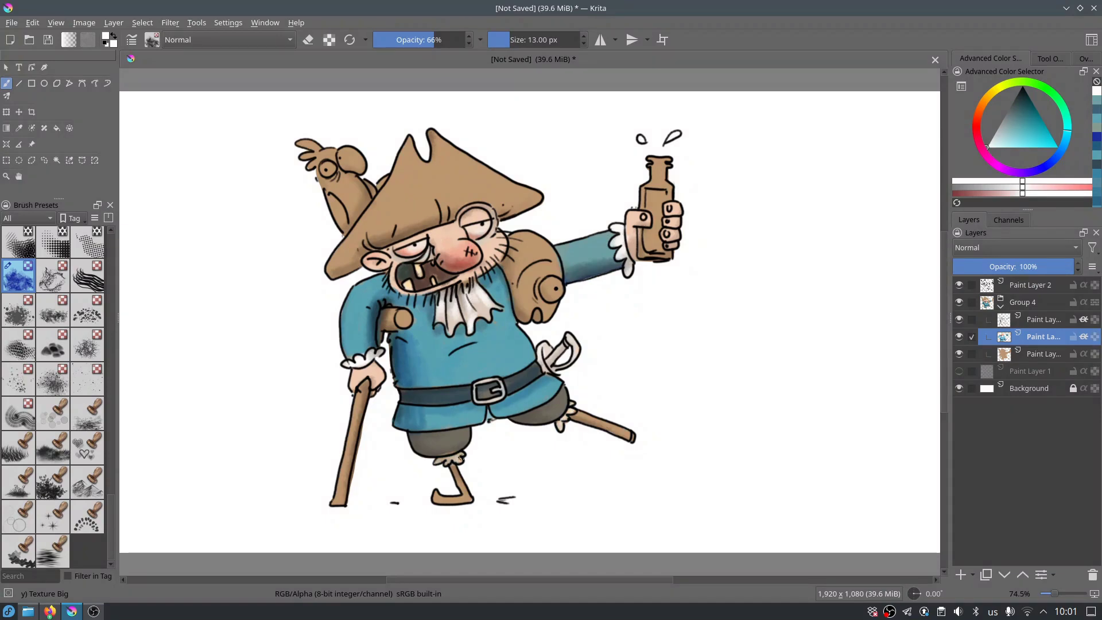
- Colour the peg leg and the top of the cane orange
{"action": "left_click", "coordinate": [984, 99]}
{"action": "left_click", "coordinate": [1040, 144]}
{"action": "left_click_drag", "start_coordinate": [576, 413], "coordinate": [634, 430]}
{"action": "key", "text": "k"}
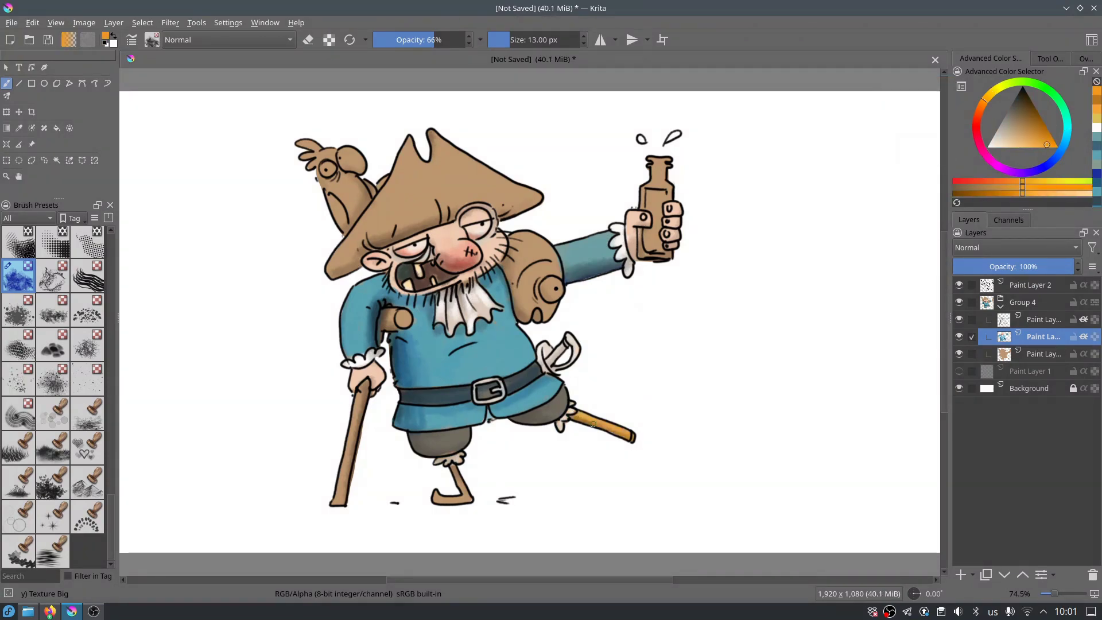
{"action": "key", "text": "k"}
{"action": "key", "text": "l"}
{"action": "key", "text": "l"}
{"action": "left_click_drag", "start_coordinate": [388, 312], "coordinate": [387, 343]}
{"action": "key", "text": "k"}
{"action": "key", "text": "k"}
{"action": "key", "text": "l"}
{"action": "key", "text": "l"}
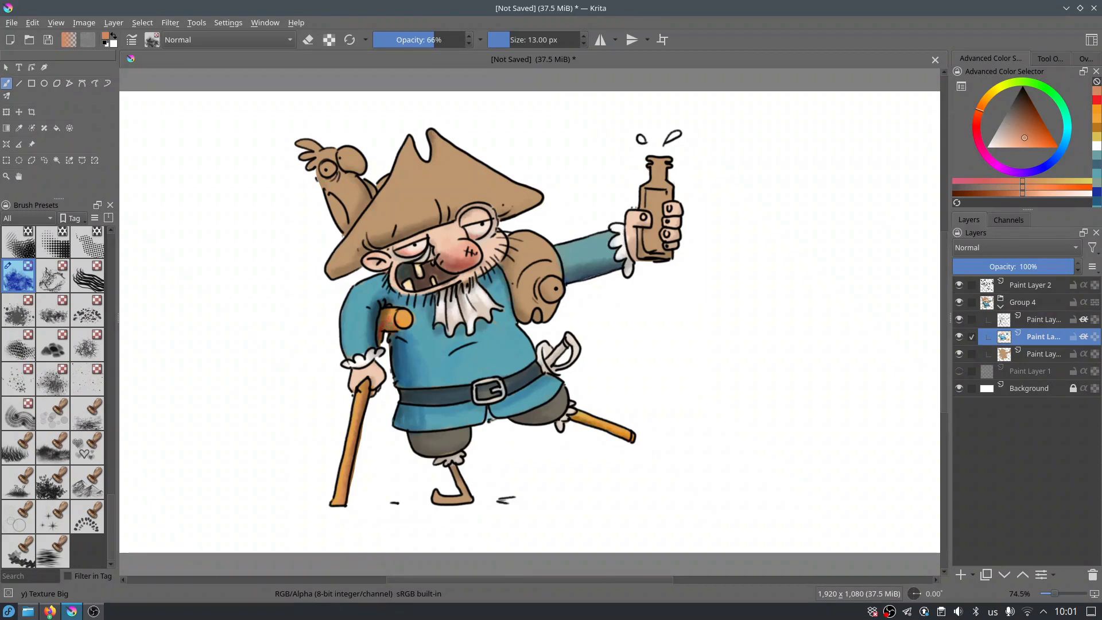
{"action": "key", "text": "l"}
{"action": "key", "text": "l"}
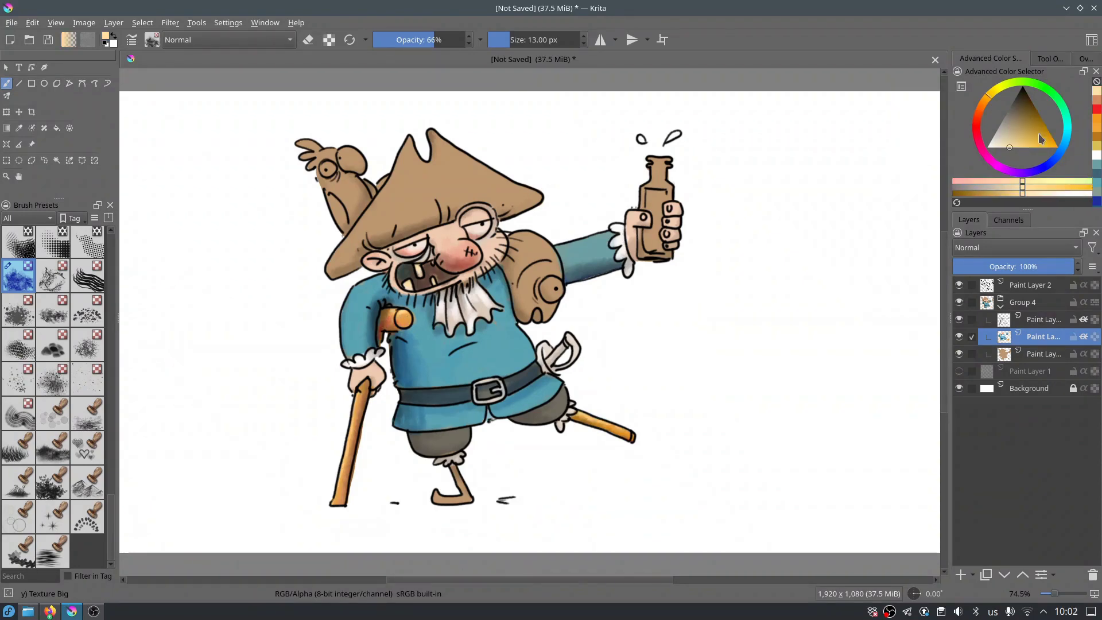
- Paint the pirate's foot salmon-red with white stripes
{"action": "key", "text": "k"}
{"action": "mouse_move", "coordinate": [442, 476]}
{"action": "left_mouse_down"}
{"action": "mouse_move", "coordinate": [459, 496]}
{"action": "mouse_move", "coordinate": [471, 486]}
{"action": "left_mouse_up"}
{"action": "key", "text": "k"}
{"action": "left_click", "coordinate": [837, 307], "text": "ctrl"}
{"action": "key", "text": "k"}
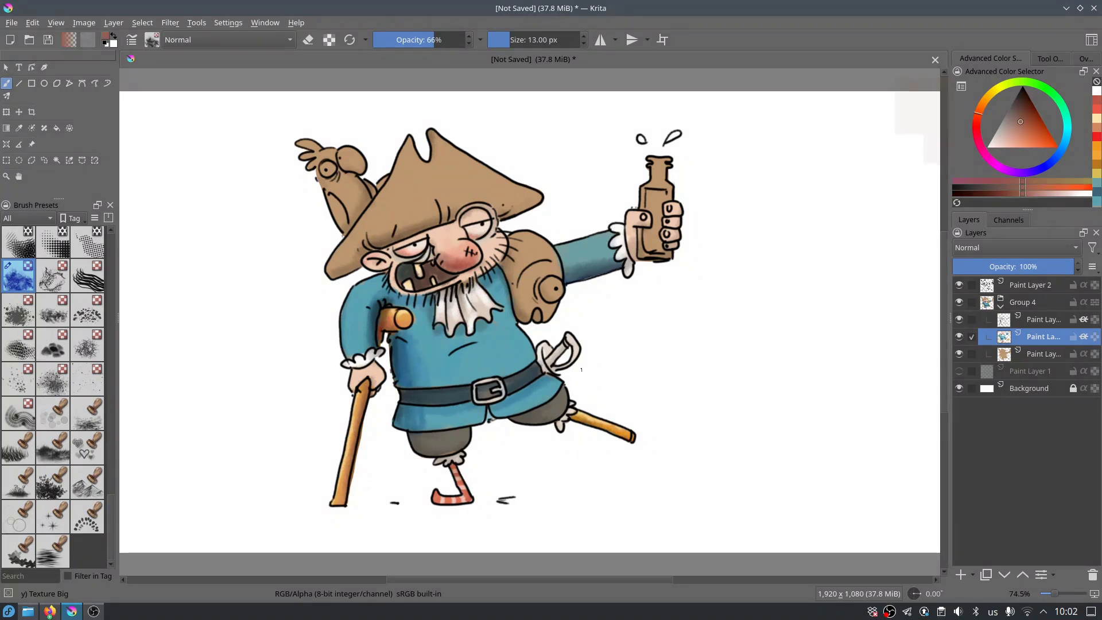
{"action": "left_click", "coordinate": [448, 396], "text": "ctrl"}
- Cover the hat's brown base with dark blue-grey at 80% opacity using a larger brush
{"action": "key", "text": "o"}
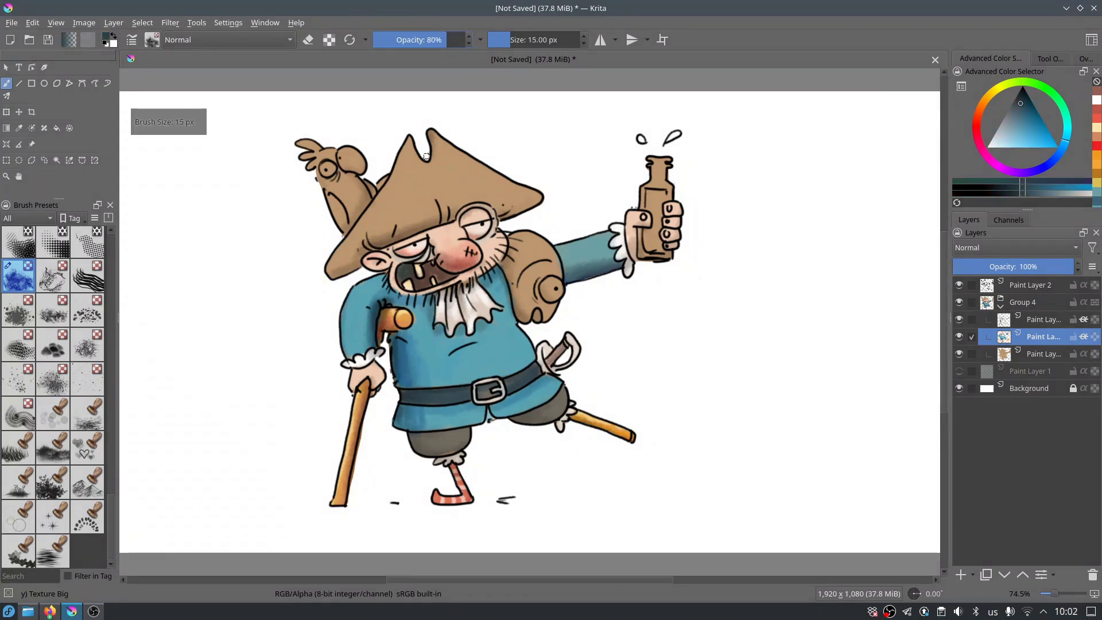
{"action": "key", "text": "bracketright"}
{"action": "mouse_move", "coordinate": [428, 129]}
{"action": "left_mouse_down"}
{"action": "mouse_move", "coordinate": [373, 225]}
{"action": "mouse_move", "coordinate": [459, 153]}
{"action": "mouse_move", "coordinate": [397, 223]}
{"action": "left_mouse_up"}
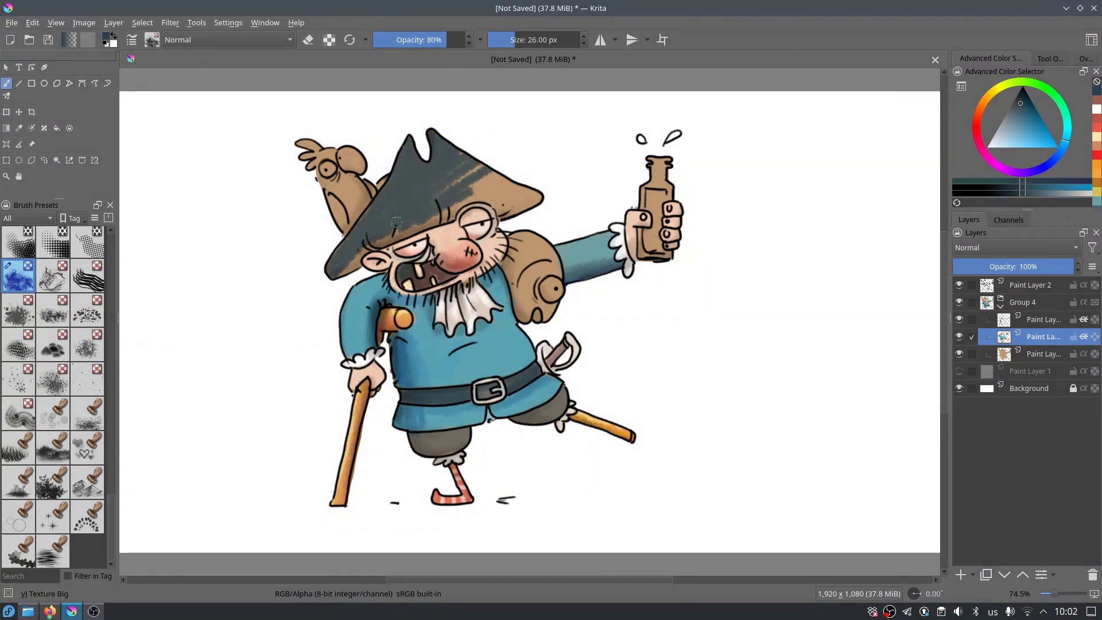
{"action": "mouse_move", "coordinate": [425, 186]}
{"action": "left_mouse_down"}
{"action": "mouse_move", "coordinate": [347, 269]}
{"action": "mouse_move", "coordinate": [482, 198]}
{"action": "left_mouse_up"}
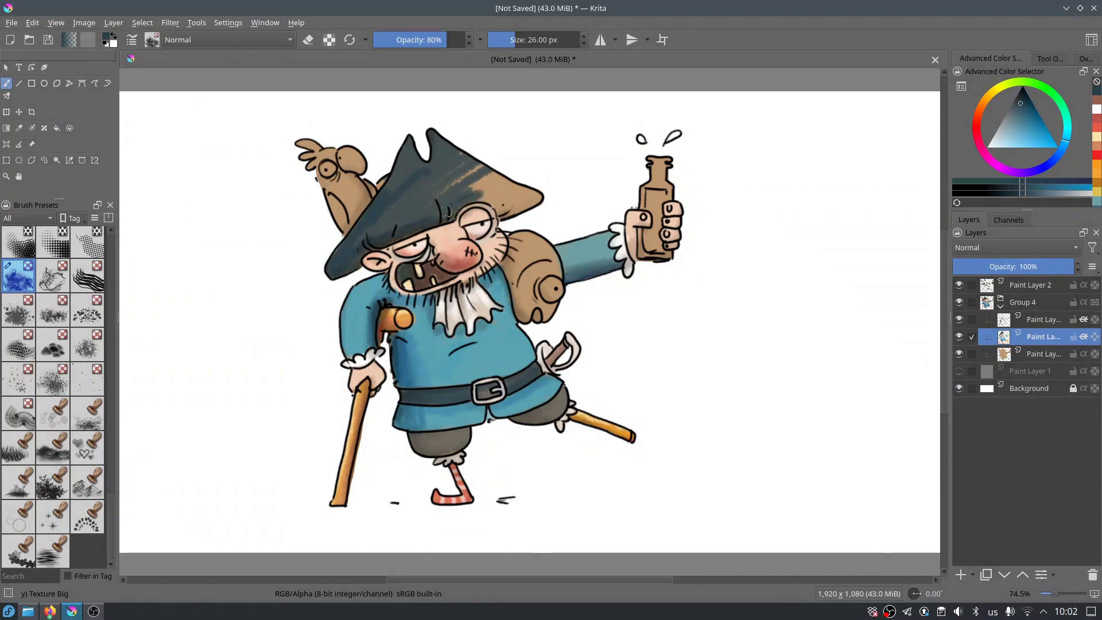
{"action": "left_click_drag", "start_coordinate": [373, 233], "coordinate": [402, 161]}
{"action": "left_click_drag", "start_coordinate": [430, 198], "coordinate": [499, 178]}
{"action": "mouse_move", "coordinate": [494, 215]}
{"action": "left_mouse_down"}
{"action": "mouse_move", "coordinate": [513, 209]}
{"action": "mouse_move", "coordinate": [494, 181]}
{"action": "mouse_move", "coordinate": [413, 152]}
{"action": "mouse_move", "coordinate": [505, 172]}
{"action": "left_mouse_up"}
- Add lighter blue strokes to the hat, then darken it again with resampled dark blue
{"action": "left_click", "coordinate": [499, 165], "text": "ctrl"}
{"action": "left_click_drag", "start_coordinate": [414, 149], "coordinate": [482, 183]}
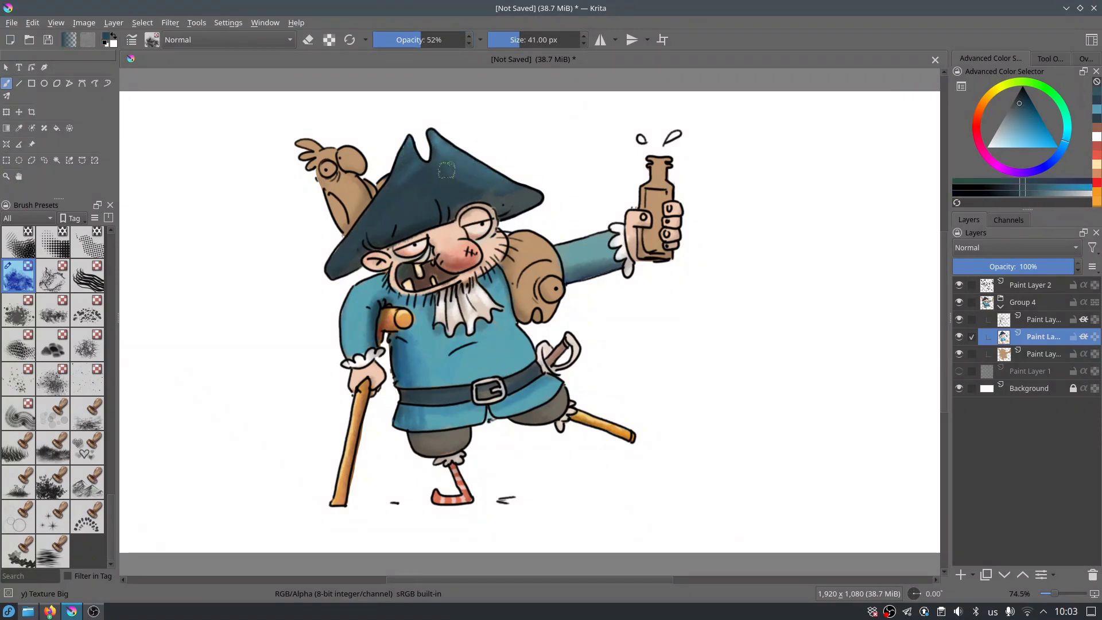
{"action": "left_click", "coordinate": [466, 171], "text": "ctrl"}
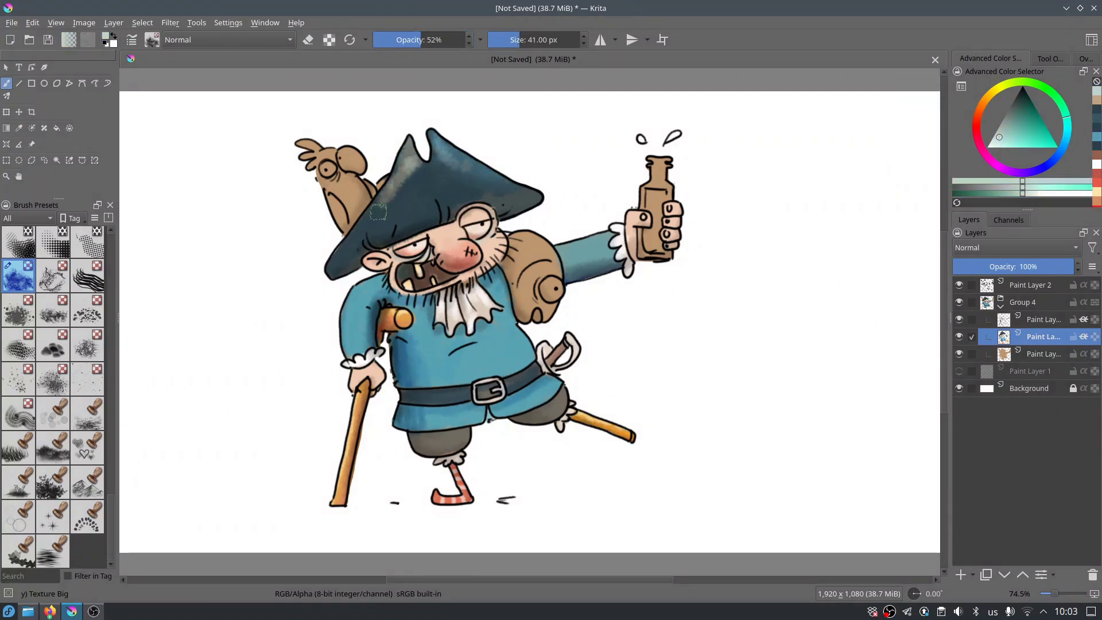
{"action": "left_click", "coordinate": [396, 196], "text": "ctrl"}
{"action": "left_click", "coordinate": [455, 187], "text": "ctrl"}
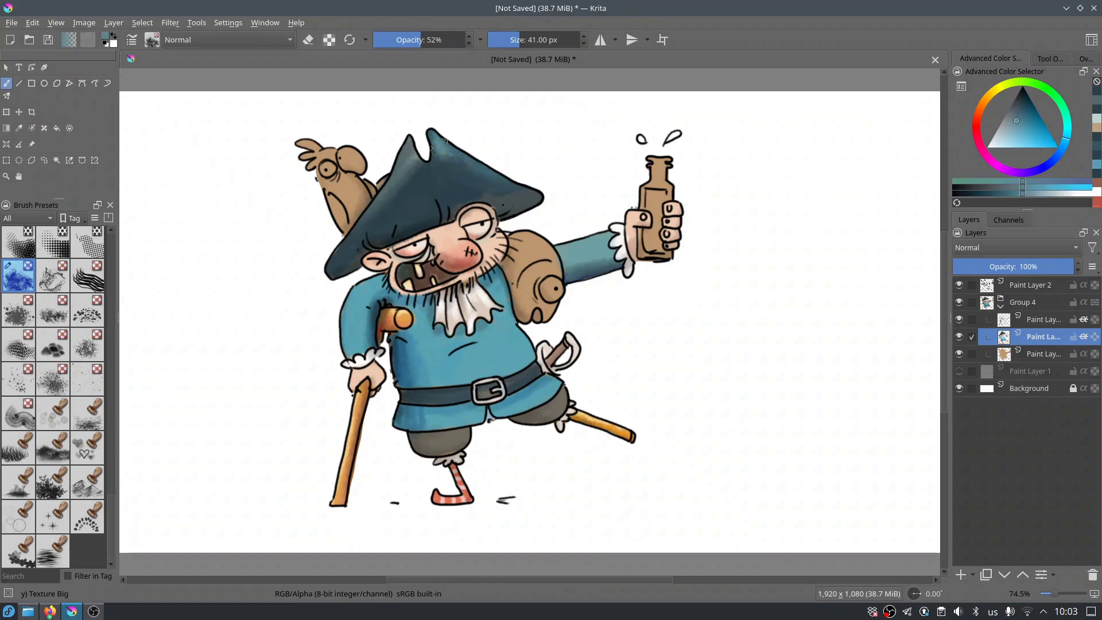
{"action": "left_click_drag", "start_coordinate": [408, 167], "coordinate": [459, 161]}
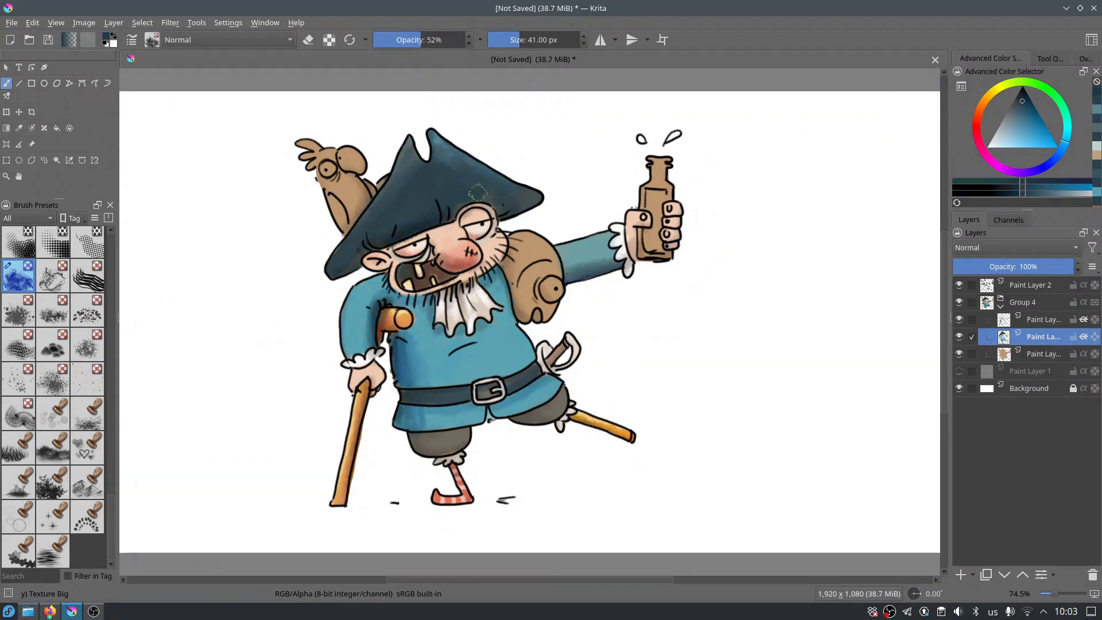
{"action": "left_click", "coordinate": [459, 258], "text": "ctrl"}
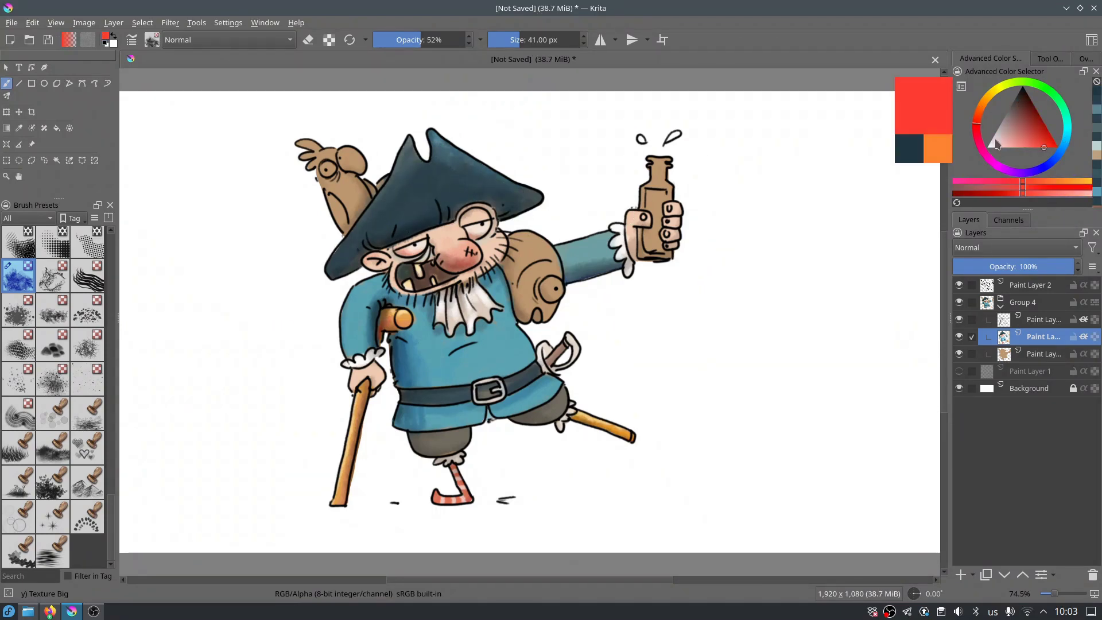
- Paint the parrot red with a yellow head
{"action": "mouse_move", "coordinate": [304, 146]}
{"action": "left_mouse_down"}
{"action": "mouse_move", "coordinate": [345, 226]}
{"action": "mouse_move", "coordinate": [328, 212]}
{"action": "left_mouse_up"}
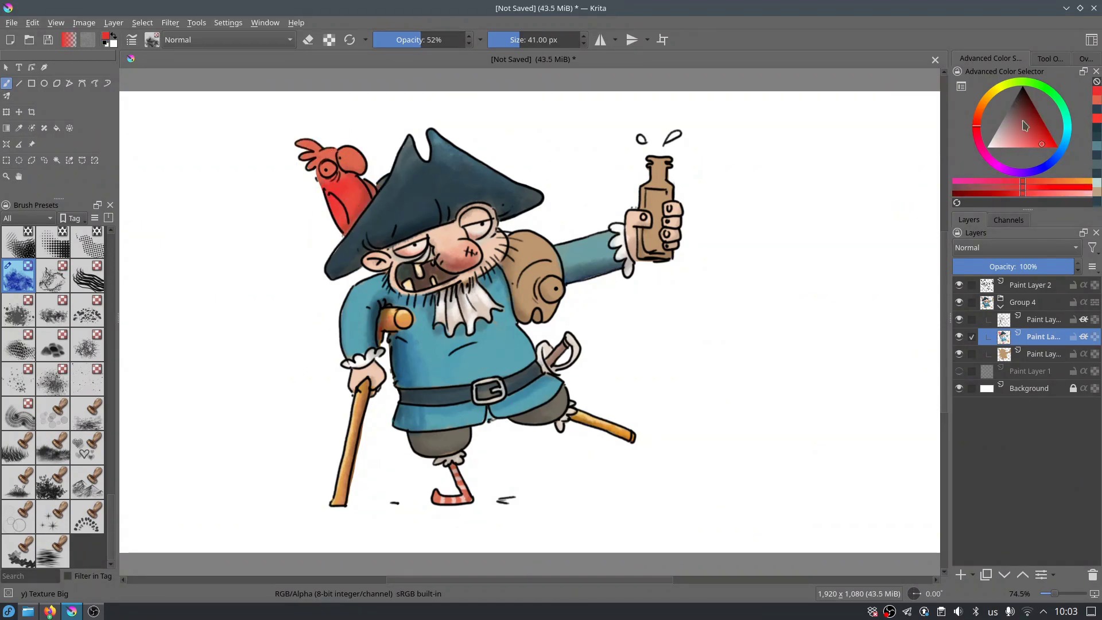
{"action": "left_click", "coordinate": [1025, 147]}
{"action": "left_click_drag", "start_coordinate": [341, 152], "coordinate": [364, 157]}
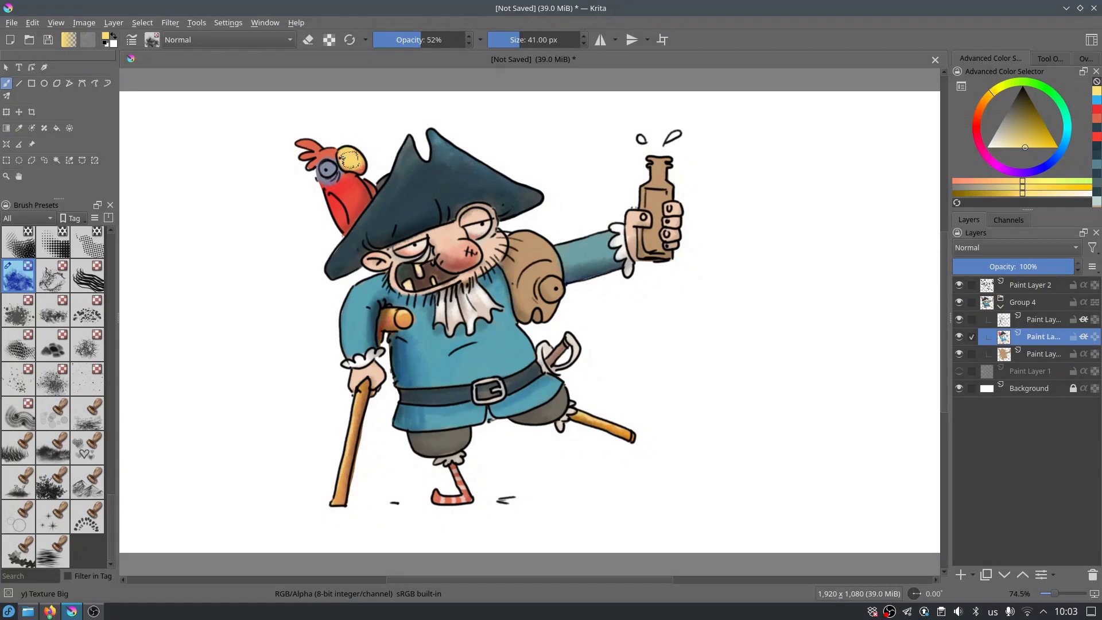
{"action": "left_click", "coordinate": [328, 170], "text": "ctrl"}
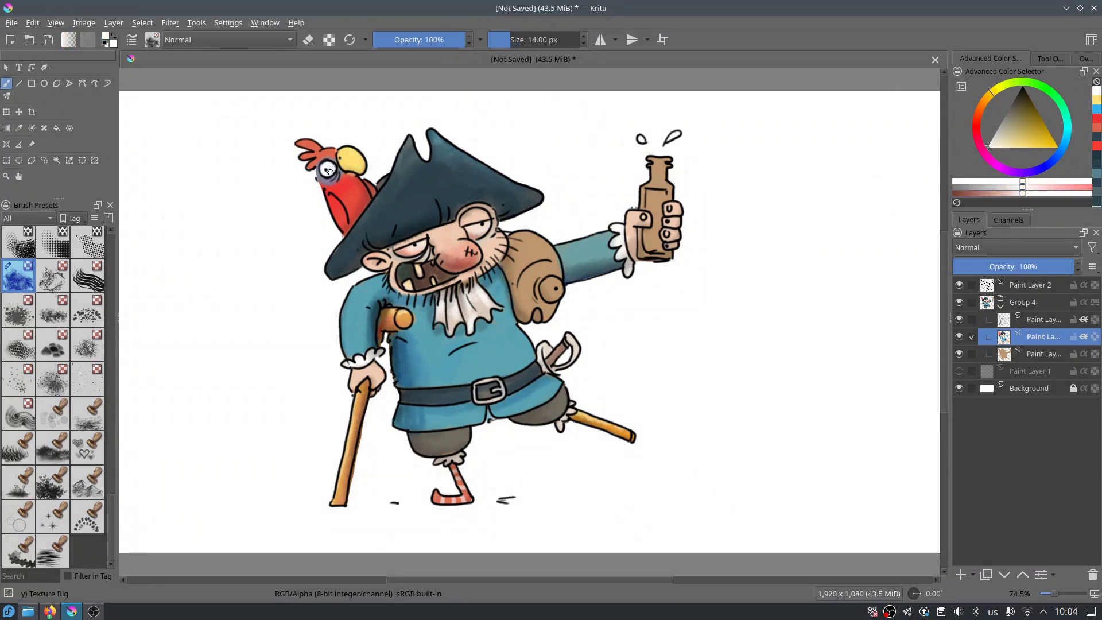
{"action": "left_click", "coordinate": [351, 184], "text": "ctrl"}
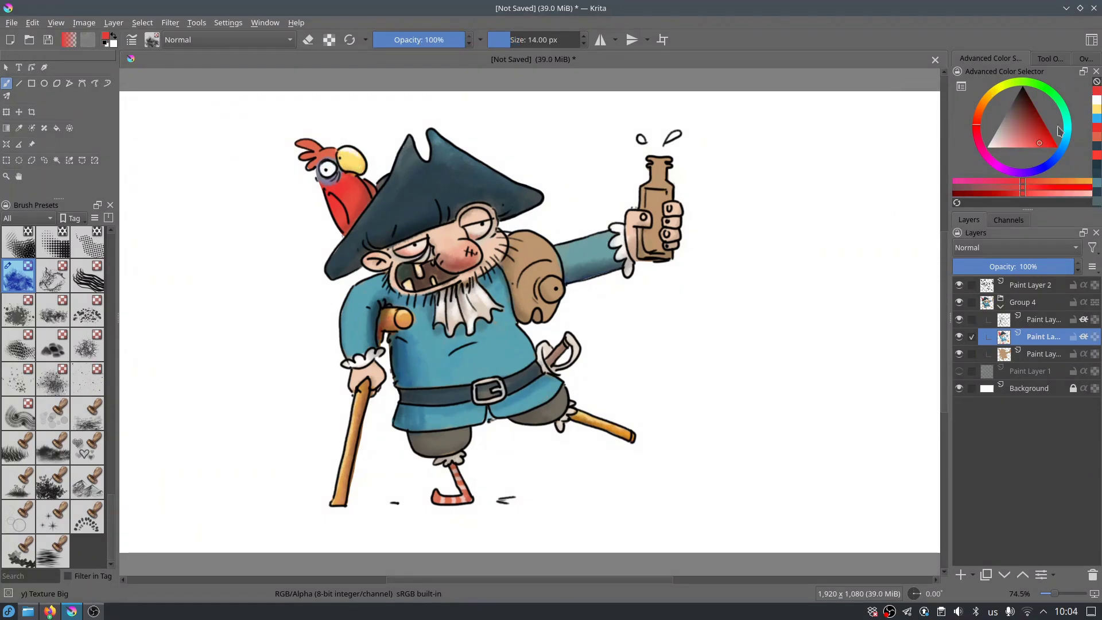
- Colour the rum bottle green with darker green and olive shading
{"action": "left_click", "coordinate": [1049, 89]}
{"action": "left_click_drag", "start_coordinate": [657, 185], "coordinate": [655, 156]}
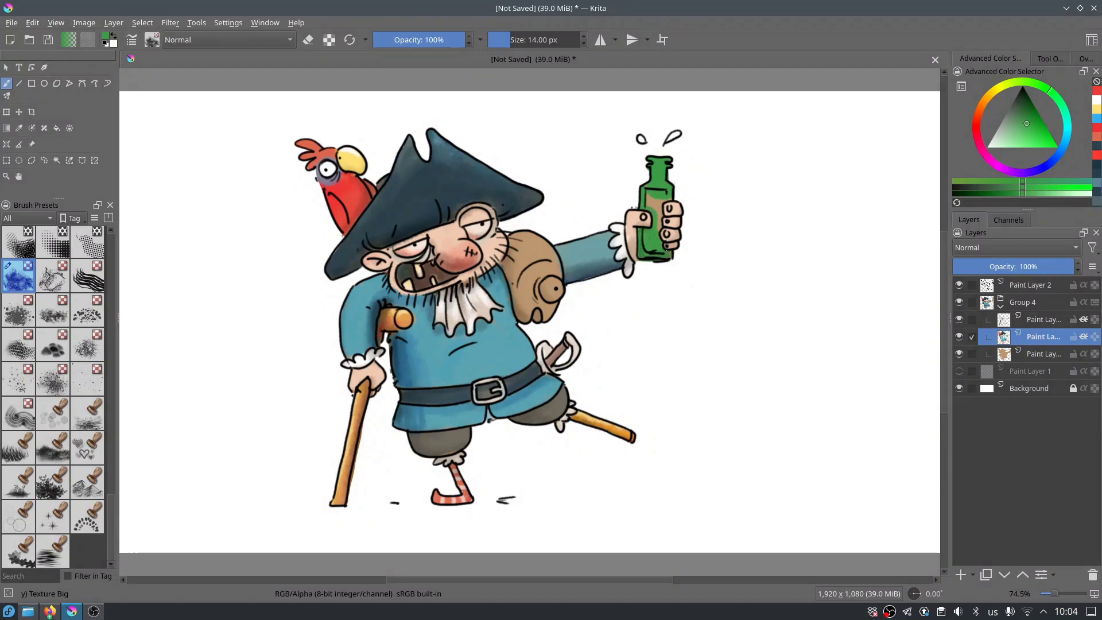
{"action": "key", "text": "k"}
{"action": "left_click_drag", "start_coordinate": [665, 163], "coordinate": [655, 229]}
{"action": "left_click", "coordinate": [989, 92]}
{"action": "left_click", "coordinate": [1025, 117]}
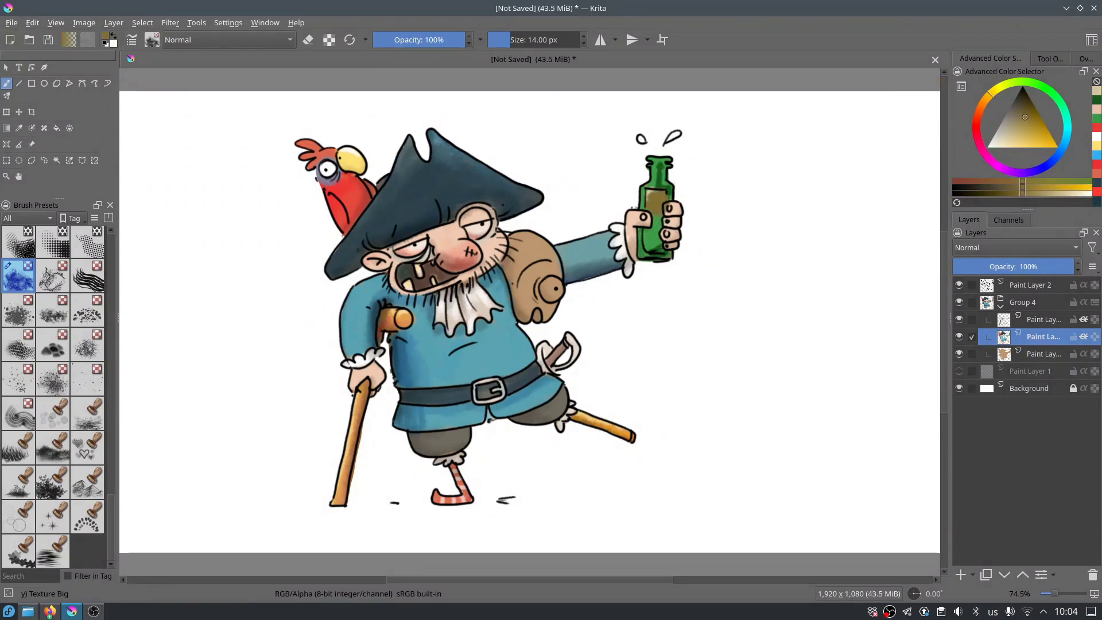
{"action": "left_click", "coordinate": [660, 176], "text": "ctrl"}
{"action": "left_click", "coordinate": [644, 142], "text": "ctrl"}
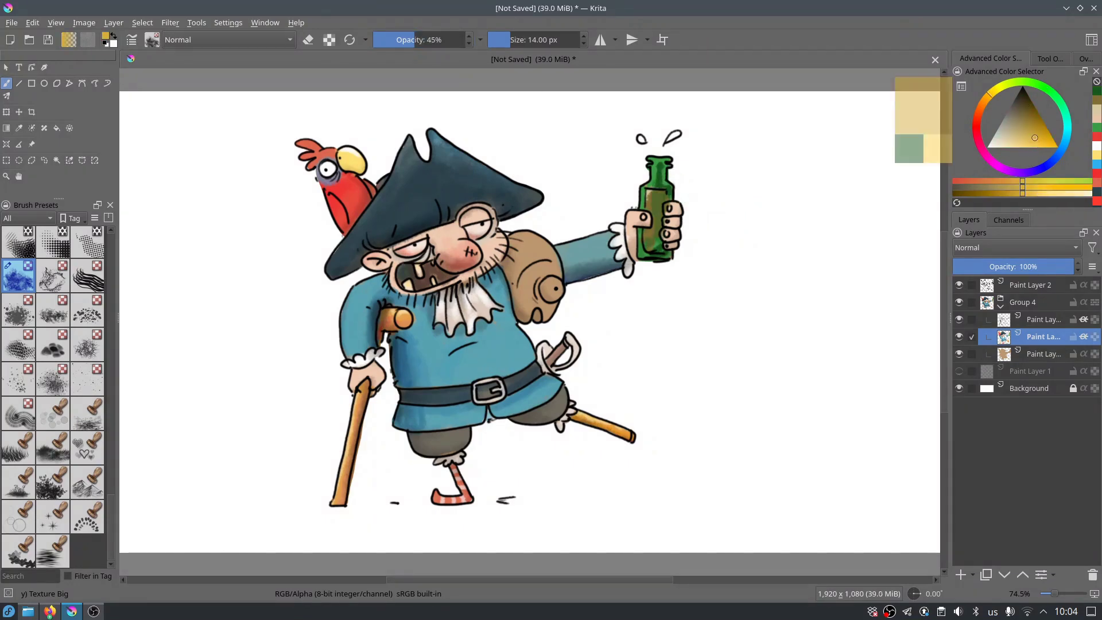
- Move to the paint layer above and choose a pale pinkish colour
{"action": "key", "text": "Page_Down"}
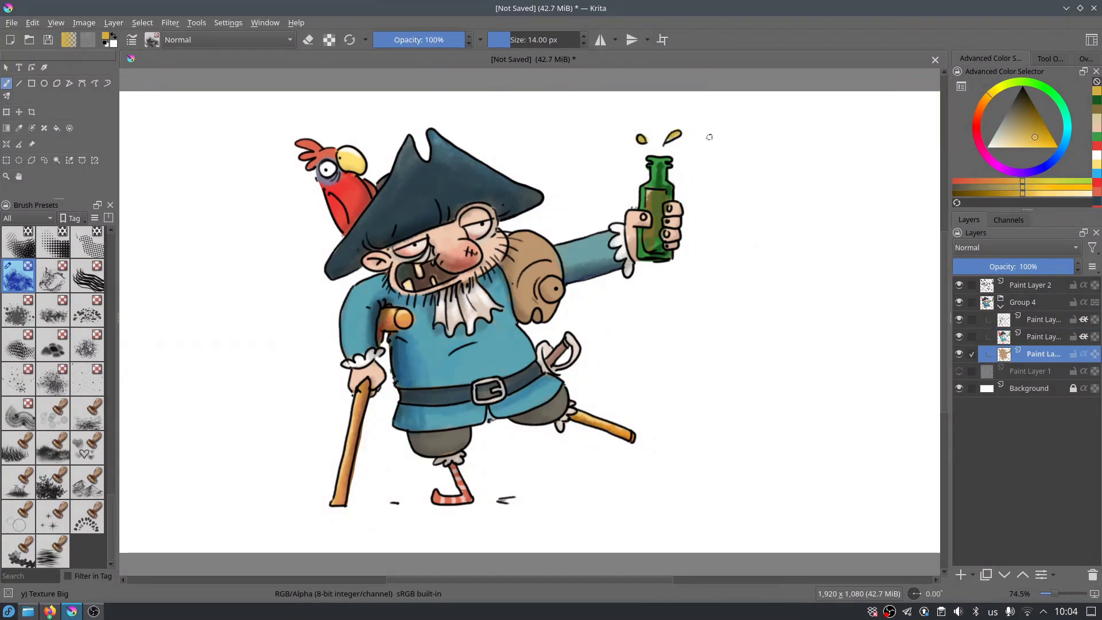
{"action": "left_click", "coordinate": [1013, 141]}
{"action": "key", "text": "Page_Up"}
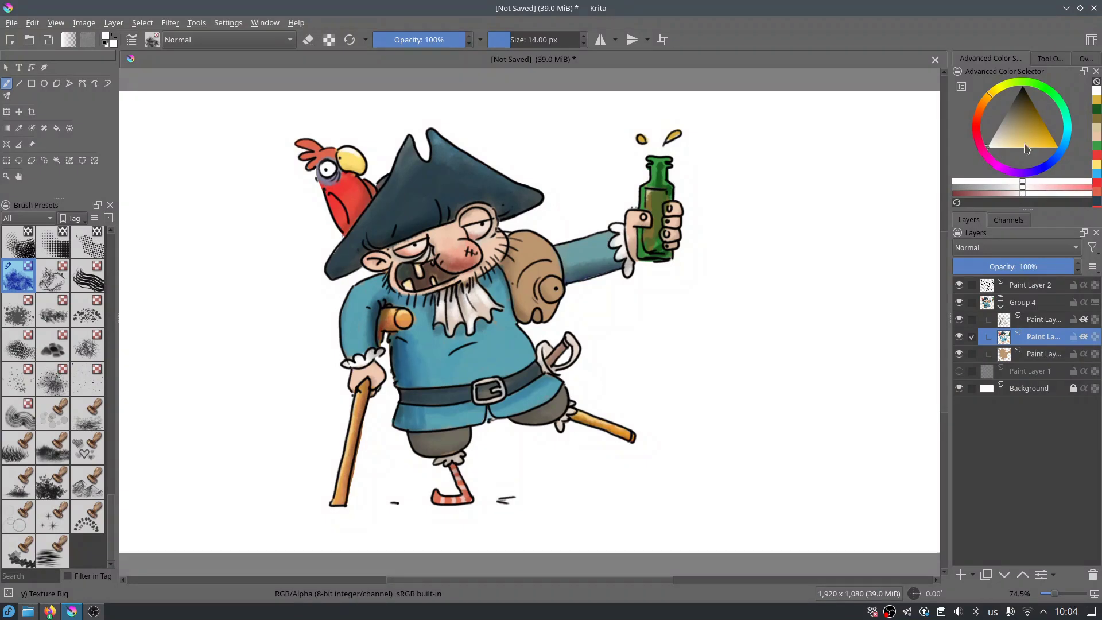
{"action": "left_click", "coordinate": [456, 247], "text": "ctrl"}
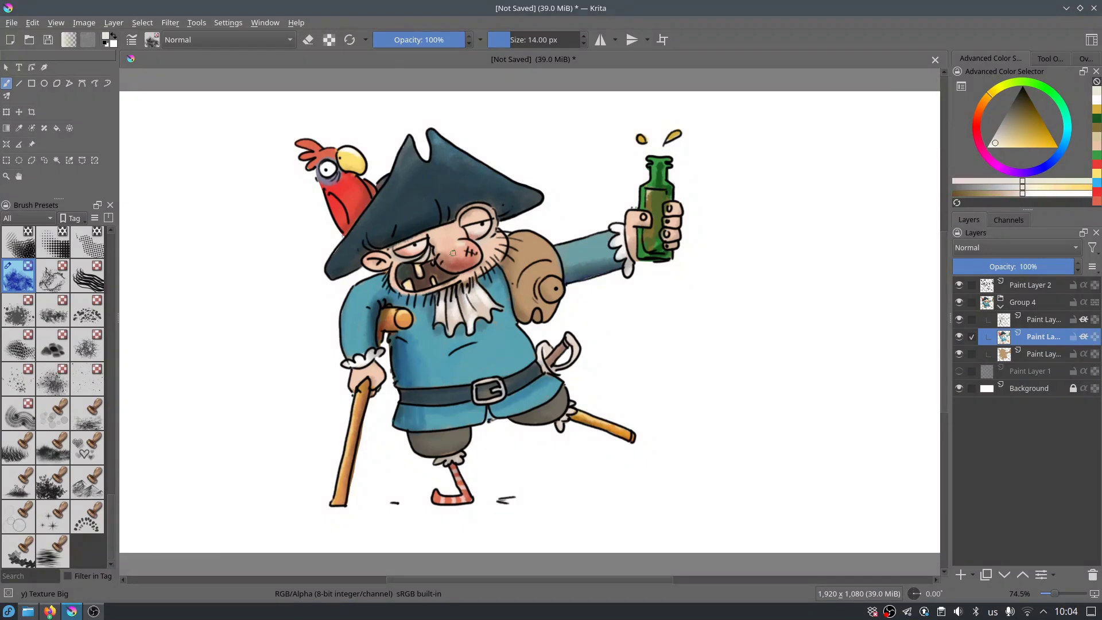
- Add a new paint layer and paint the sack light cyan-blue
{"action": "left_click", "coordinate": [961, 574]}
{"action": "left_click", "coordinate": [505, 270], "text": "ctrl"}
{"action": "mouse_move", "coordinate": [519, 235]}
{"action": "left_mouse_down"}
{"action": "mouse_move", "coordinate": [510, 281]}
{"action": "mouse_move", "coordinate": [537, 236]}
{"action": "mouse_move", "coordinate": [560, 270]}
{"action": "mouse_move", "coordinate": [559, 301]}
{"action": "left_mouse_up"}
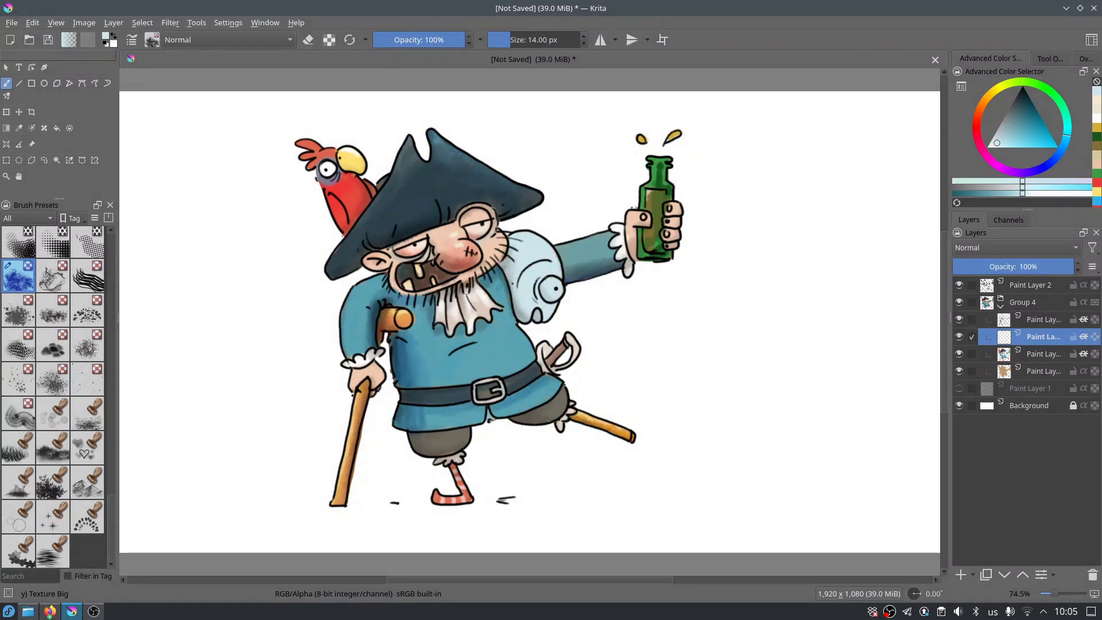
{"action": "left_click", "coordinate": [504, 262], "text": "ctrl"}
- Paint the sack's eye white with a resized brush
{"action": "key", "text": "bracketleft"}
{"action": "key", "text": "bracketleft"}
{"action": "key", "text": "bracketleft"}
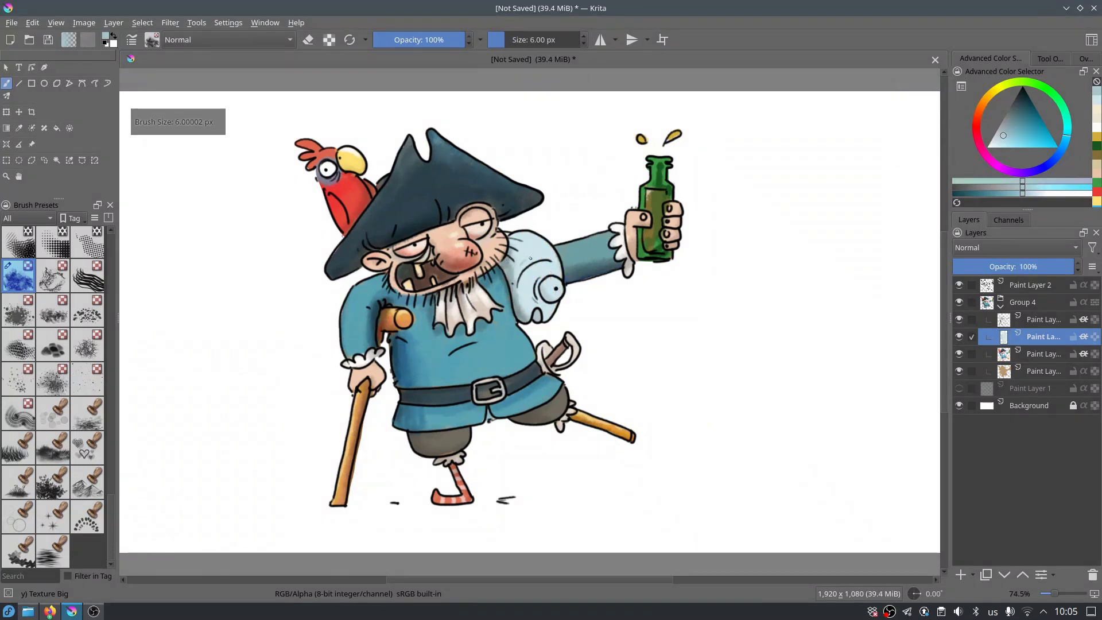
{"action": "left_click", "coordinate": [923, 119], "text": "ctrl"}
{"action": "key", "text": "bracketright"}
{"action": "key", "text": "bracketright"}
{"action": "key", "text": "bracketright"}
{"action": "left_click", "coordinate": [553, 290]}
{"action": "key", "text": "bracketleft"}
{"action": "key", "text": "bracketleft"}
{"action": "key", "text": "bracketleft"}
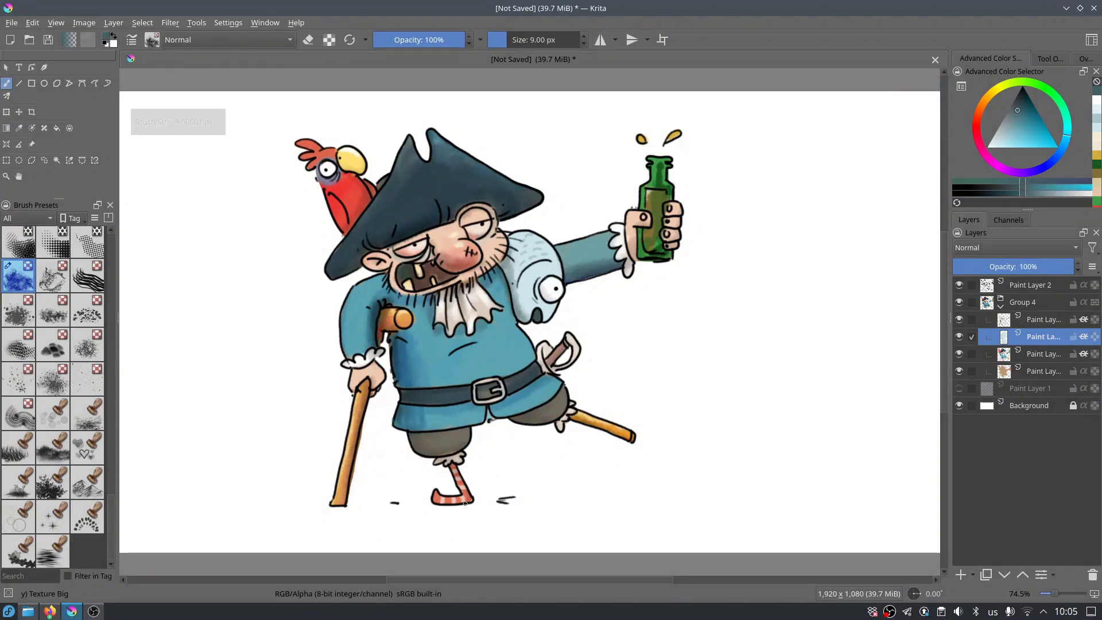
- Insert another empty paint layer and select Paint Layer 2
{"action": "key", "text": "Insert"}
{"action": "left_click", "coordinate": [1036, 319]}
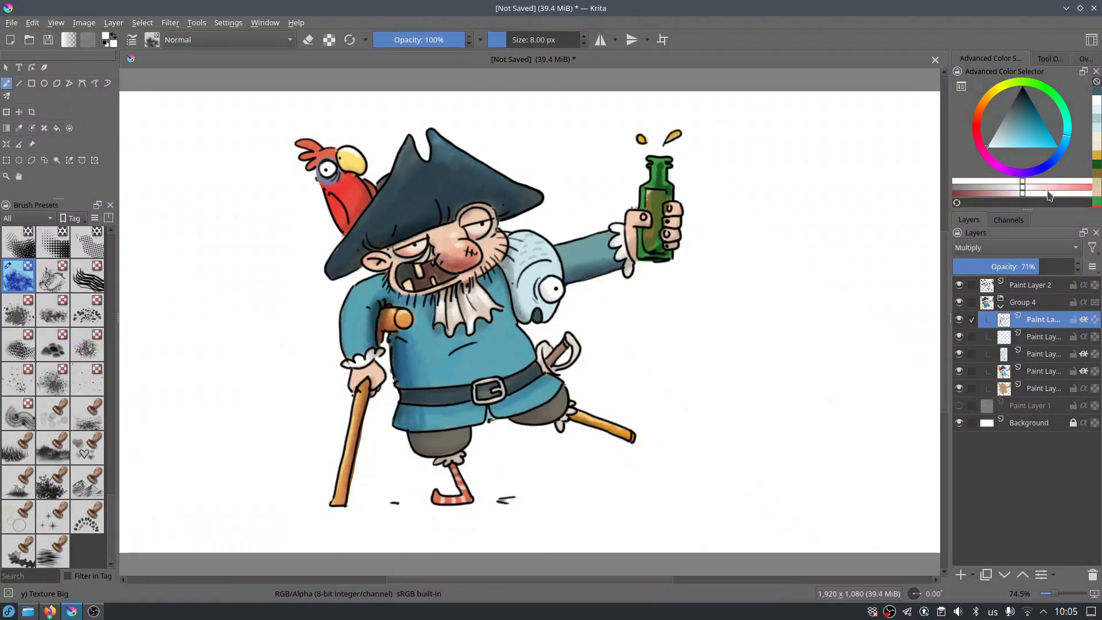
{"action": "left_click", "coordinate": [1033, 285]}
{"action": "right_click", "coordinate": [541, 336]}
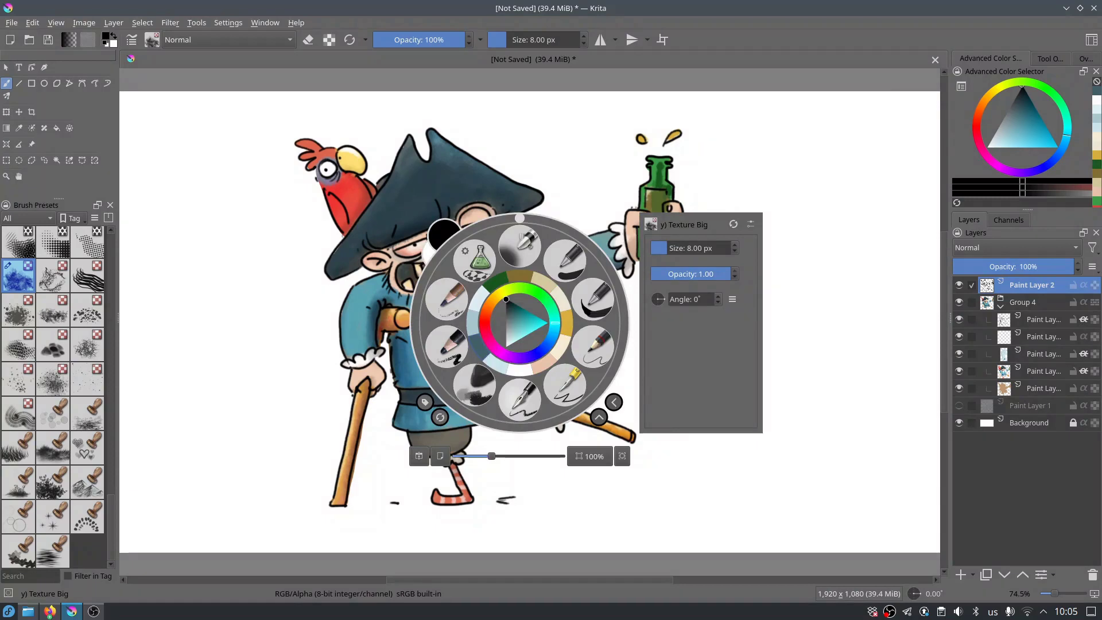
- Draw two black buttons on the pirate's coat with the Pencil-2 brush
{"action": "left_click", "coordinate": [499, 276]}
{"action": "left_click_drag", "start_coordinate": [486, 355], "coordinate": [486, 356]}
{"action": "left_click_drag", "start_coordinate": [479, 330], "coordinate": [480, 331]}
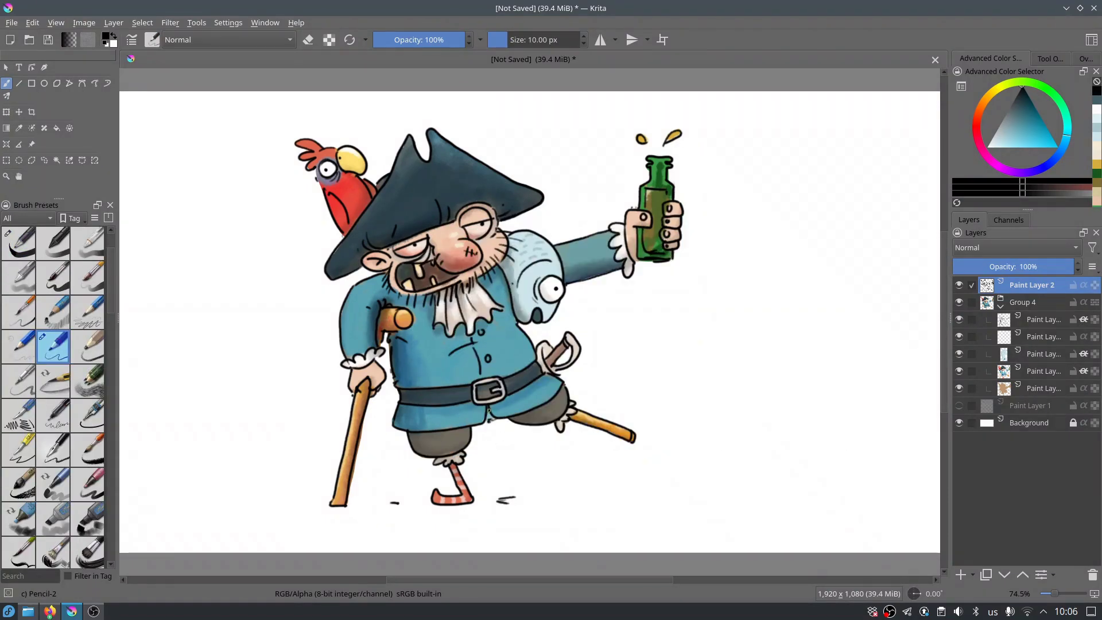
- Add a light cream highlight to the sword hilt, moving its layer to the top
{"action": "left_click", "coordinate": [1038, 371]}
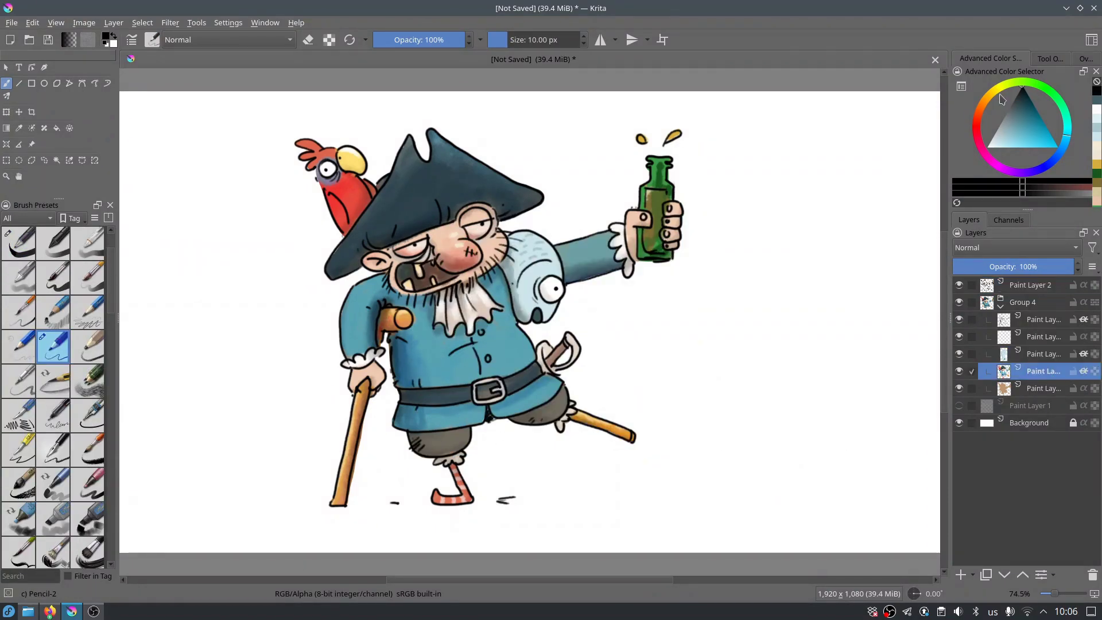
{"action": "left_click", "coordinate": [1016, 145]}
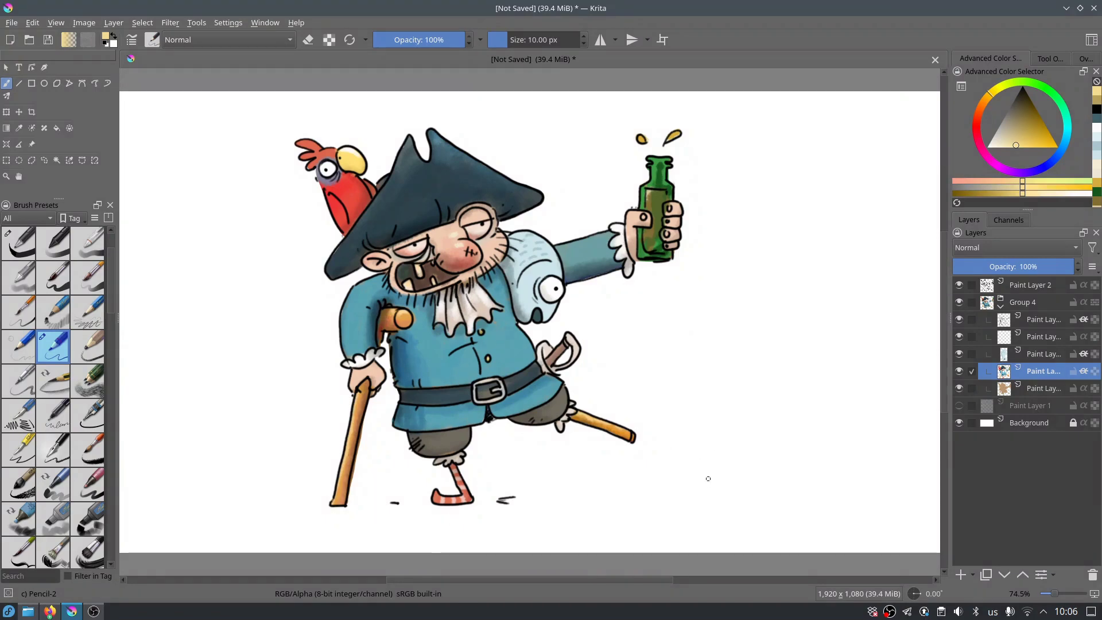
{"action": "left_click", "coordinate": [1039, 319]}
{"action": "left_click", "coordinate": [992, 147]}
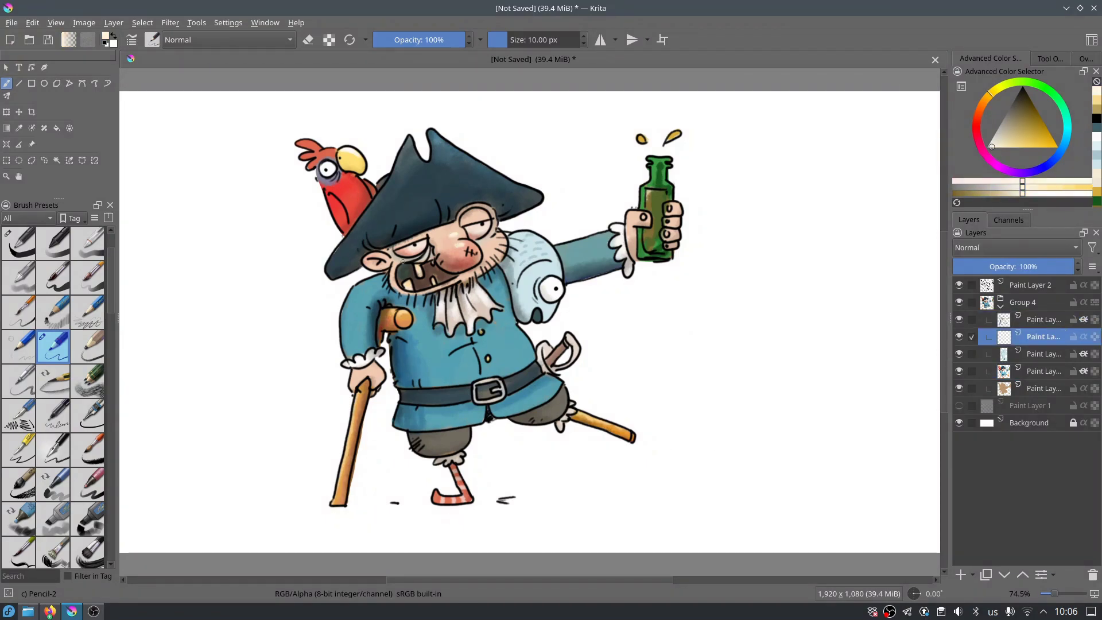
{"action": "left_click_drag", "start_coordinate": [567, 360], "coordinate": [547, 345]}
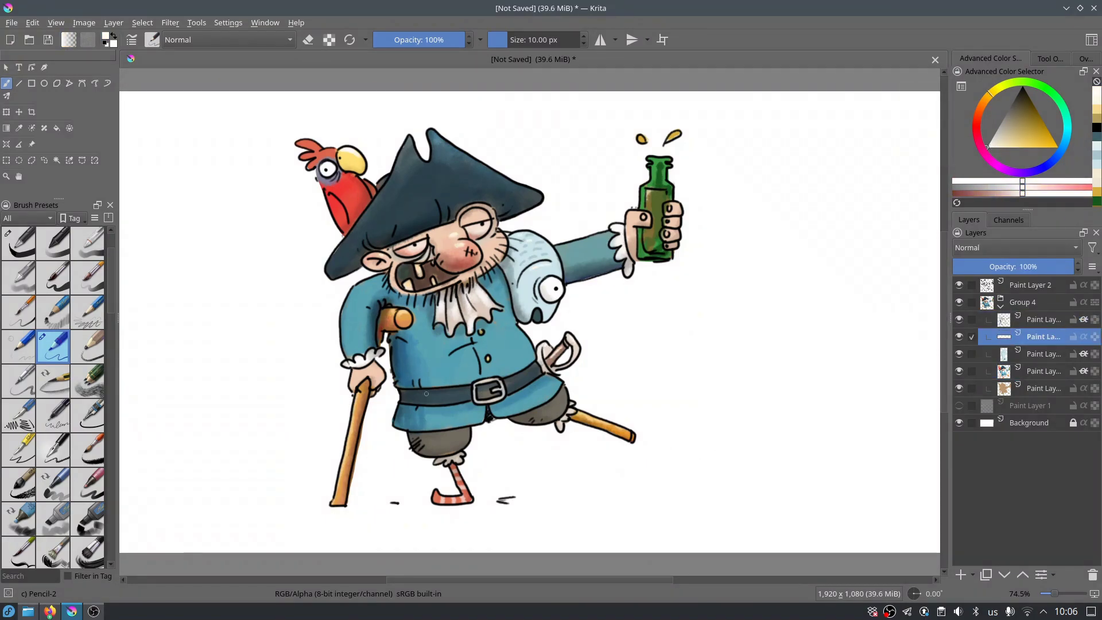
{"action": "key", "text": "ctrl+Page_Up"}
{"action": "key", "text": "ctrl+Page_Up"}
{"action": "key", "text": "ctrl+Page_Up"}
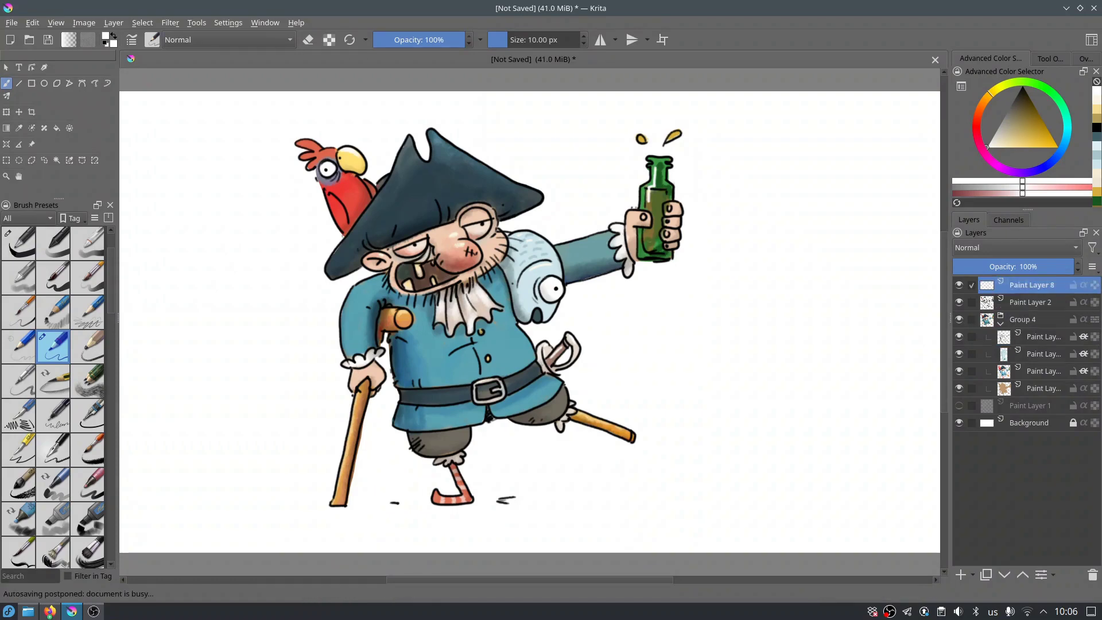
- Highlight the green bottle and collar, then add a new layer at the top of Group 4
{"action": "left_click_drag", "start_coordinate": [649, 232], "coordinate": [649, 254]}
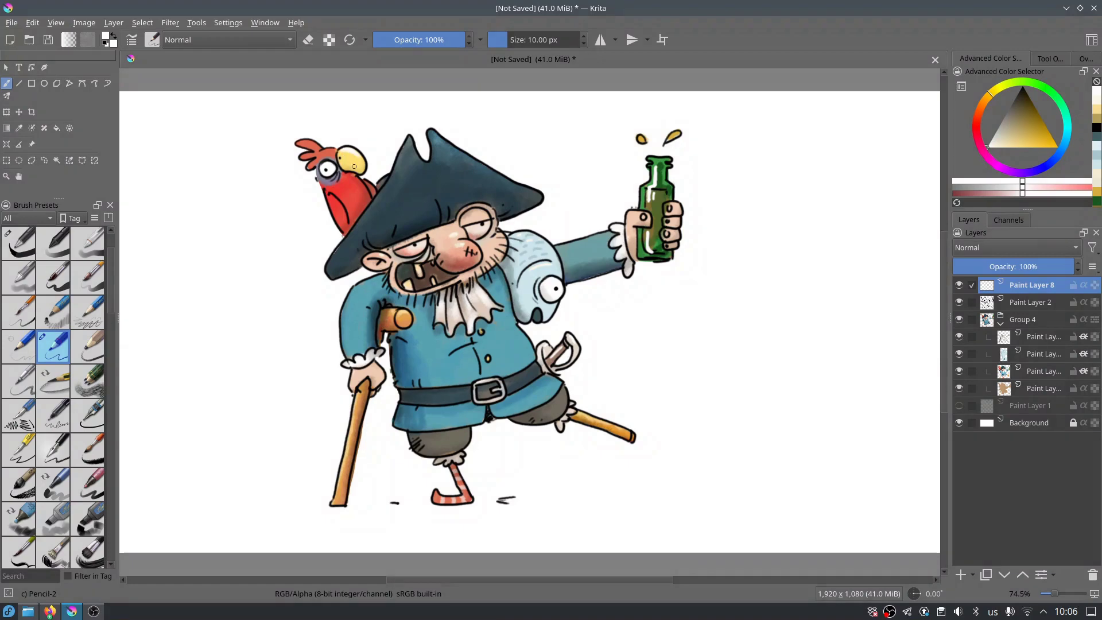
{"action": "left_click_drag", "start_coordinate": [391, 287], "coordinate": [396, 296]}
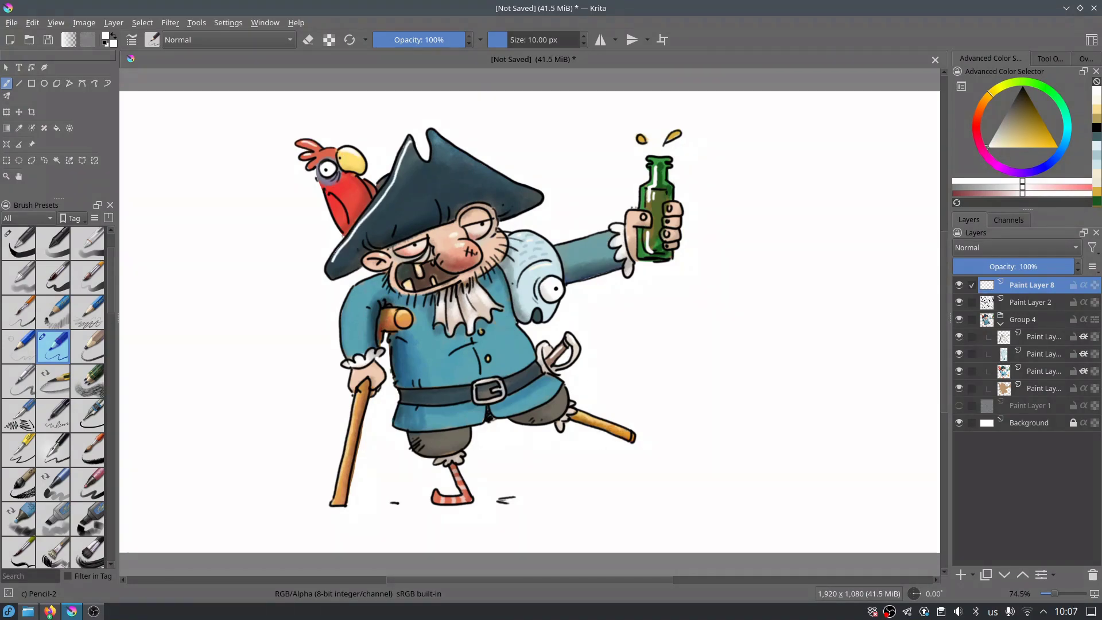
{"action": "left_click", "coordinate": [387, 396]}
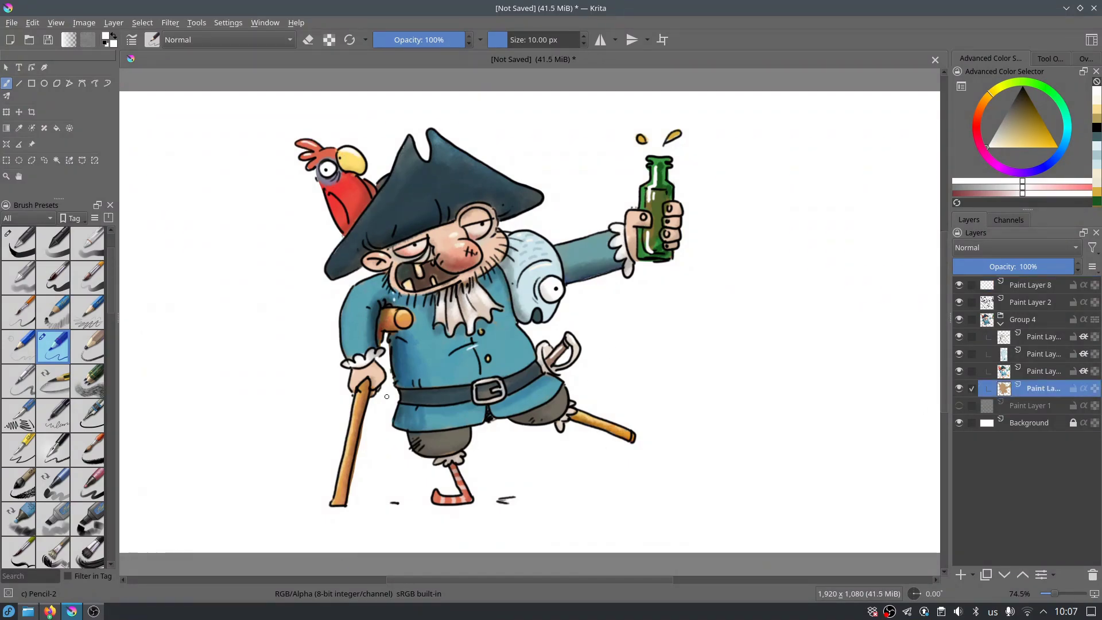
{"action": "key", "text": "Insert"}
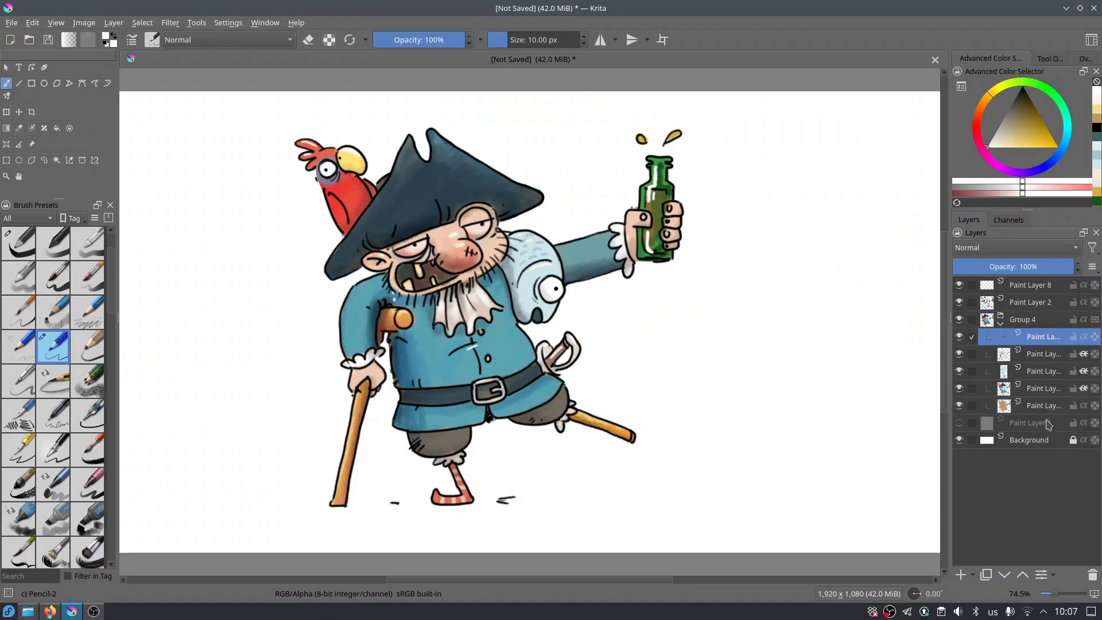
- Set the new layer to Soft Light (Photoshop) and airbrush pink over the pirate's lower body
{"action": "left_click", "coordinate": [1013, 247]}
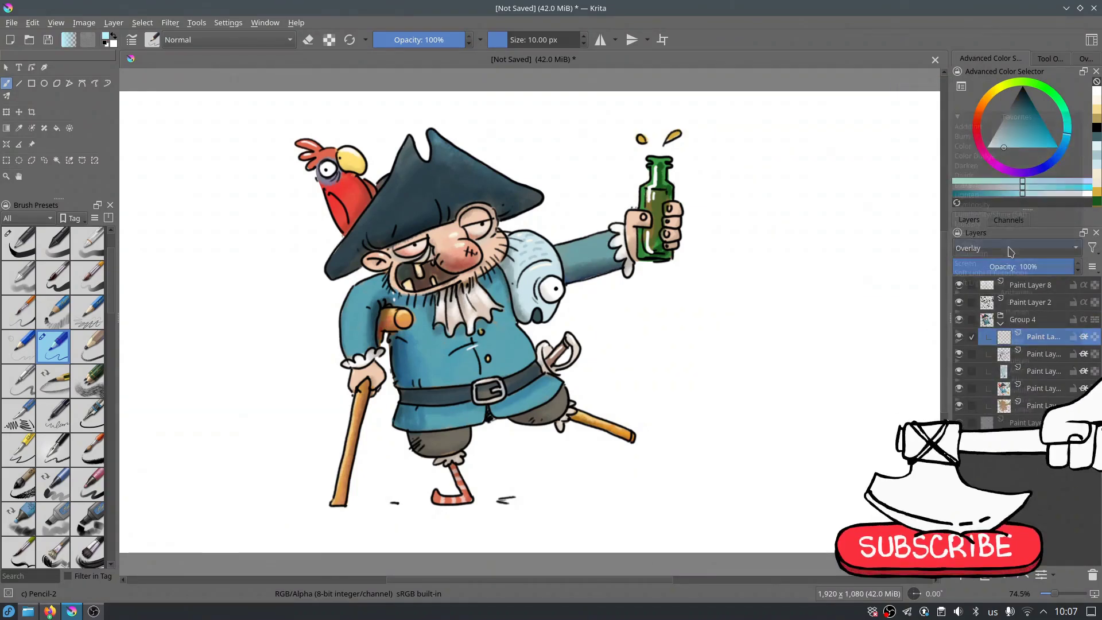
{"action": "left_click", "coordinate": [1013, 247]}
{"action": "left_click", "coordinate": [999, 322]}
{"action": "right_click", "coordinate": [562, 331]}
{"action": "left_click", "coordinate": [528, 253]}
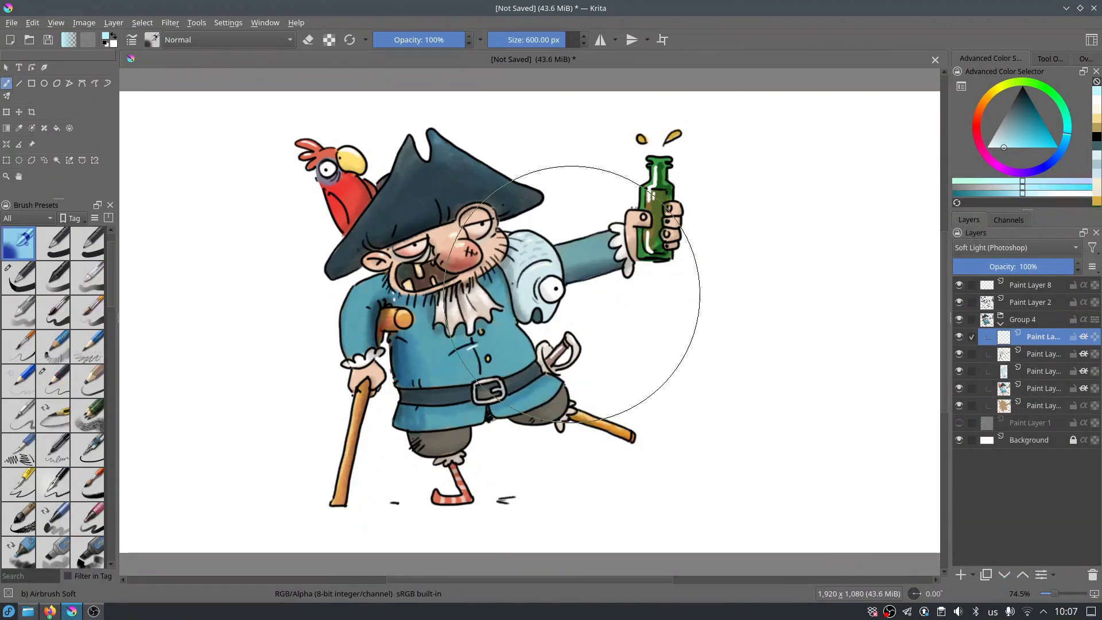
{"action": "scroll", "coordinate": [566, 307], "scroll_direction": "down", "scroll_amount": 3}
{"action": "left_click", "coordinate": [1006, 99]}
{"action": "left_click", "coordinate": [981, 148]}
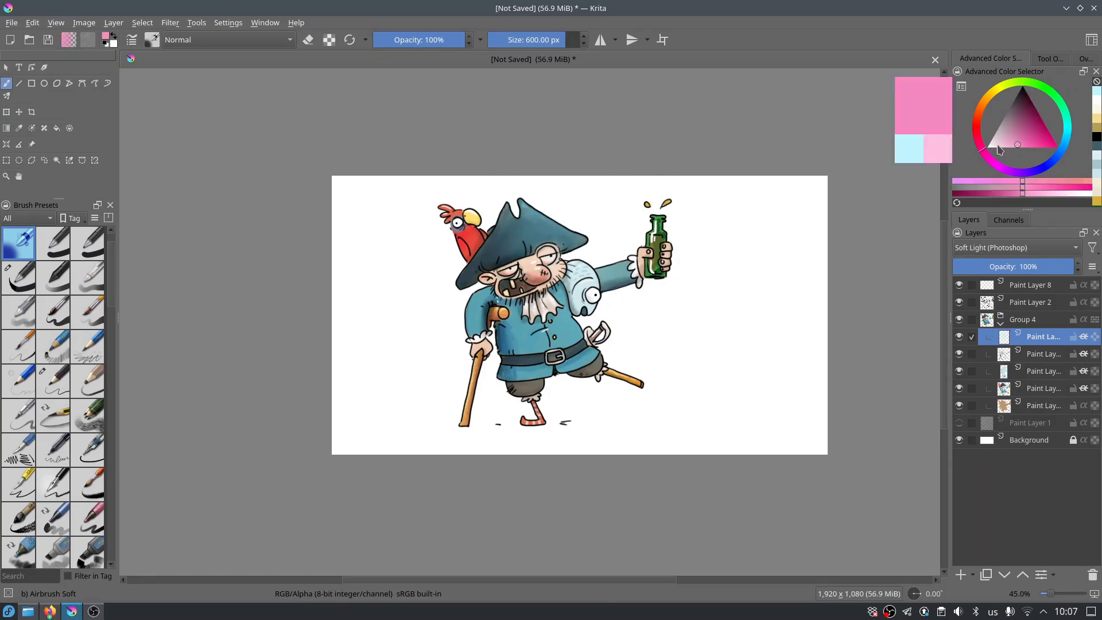
{"action": "left_click_drag", "start_coordinate": [534, 356], "coordinate": [519, 447]}
- Keep Soft Light (Photoshop) and spray magenta and red-pink tints over the body, hat and shoulder
{"action": "left_click", "coordinate": [1013, 247]}
{"action": "left_click", "coordinate": [1008, 221]}
{"action": "left_click", "coordinate": [1013, 247]}
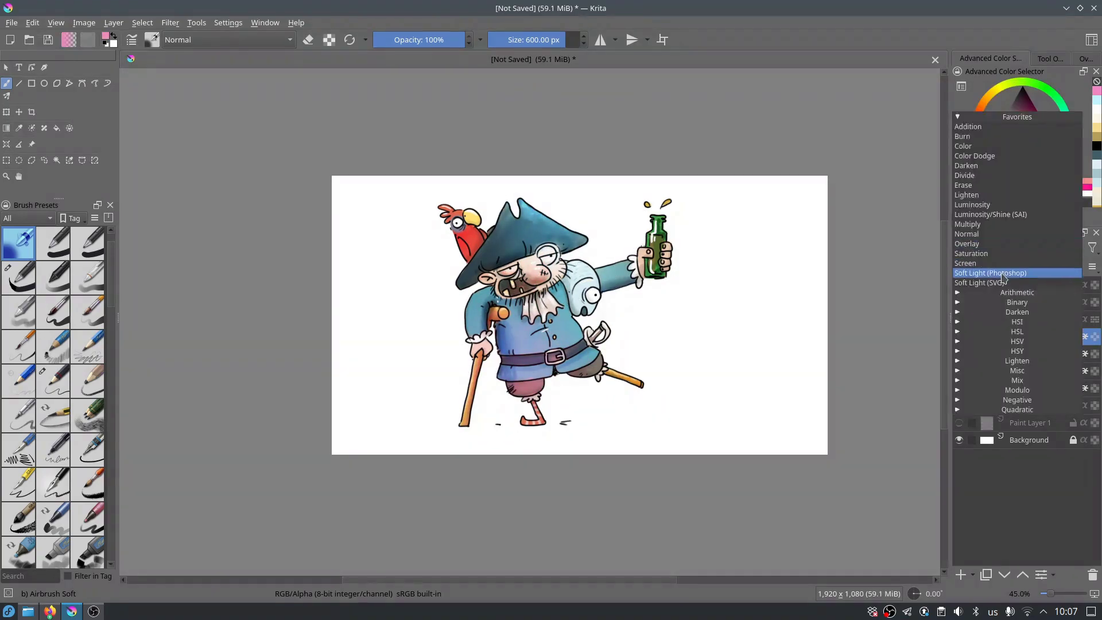
{"action": "left_click", "coordinate": [993, 321]}
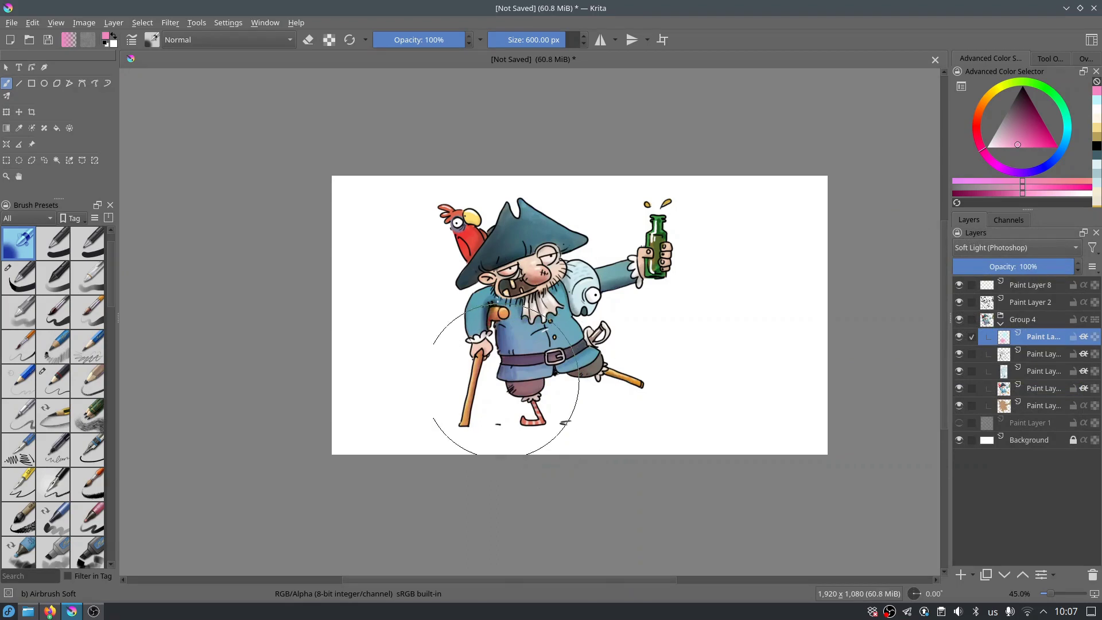
{"action": "left_click", "coordinate": [1050, 135]}
{"action": "left_click_drag", "start_coordinate": [508, 367], "coordinate": [536, 442]}
{"action": "left_click", "coordinate": [976, 135]}
{"action": "left_click_drag", "start_coordinate": [545, 241], "coordinate": [608, 253]}
{"action": "left_click", "coordinate": [1034, 144]}
{"action": "left_click_drag", "start_coordinate": [540, 235], "coordinate": [614, 252]}
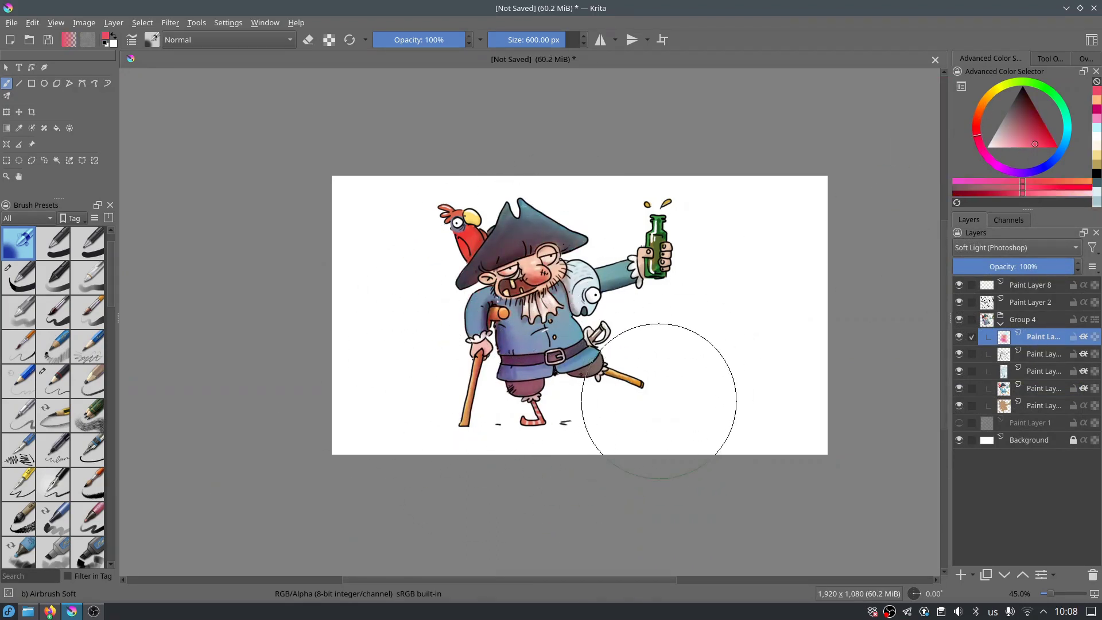
- Add a new layer below the pirate group for the ground shadow
{"action": "left_click", "coordinate": [1030, 422]}
{"action": "key", "text": "Insert"}
{"action": "left_click", "coordinate": [1014, 135]}
{"action": "left_click", "coordinate": [87, 415]}
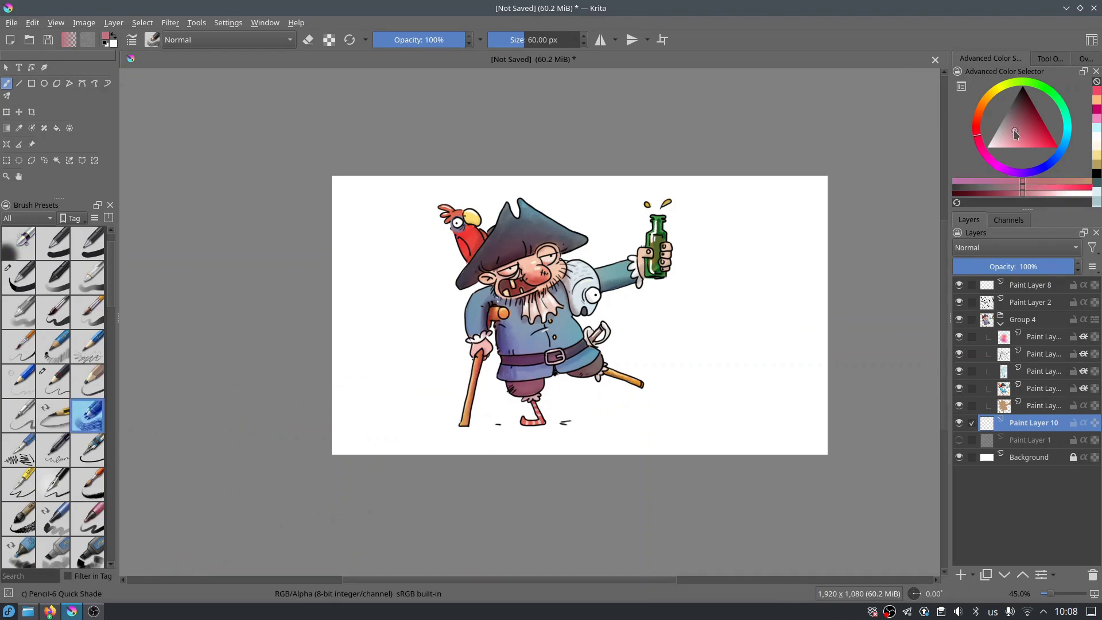
- Stroke a muted cyan-grey shadow beneath the pirate's feet on Paint Layer 10
{"action": "left_click", "coordinate": [1067, 133]}
{"action": "left_click", "coordinate": [1000, 132]}
{"action": "mouse_move", "coordinate": [450, 423]}
{"action": "left_mouse_down"}
{"action": "mouse_move", "coordinate": [597, 423]}
{"action": "mouse_move", "coordinate": [461, 432]}
{"action": "left_mouse_up"}
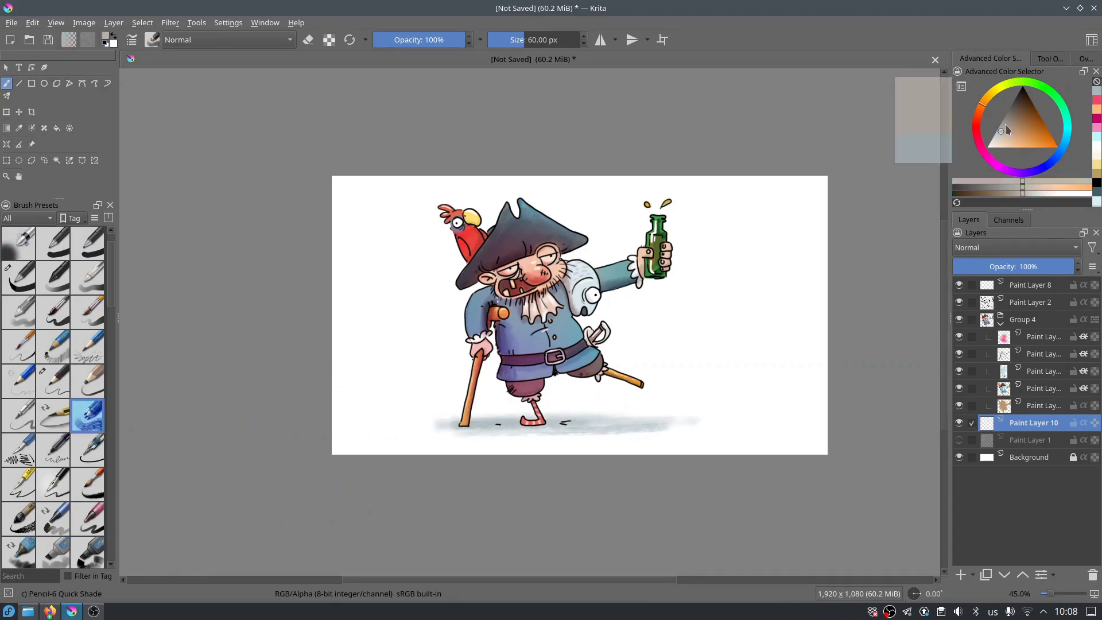